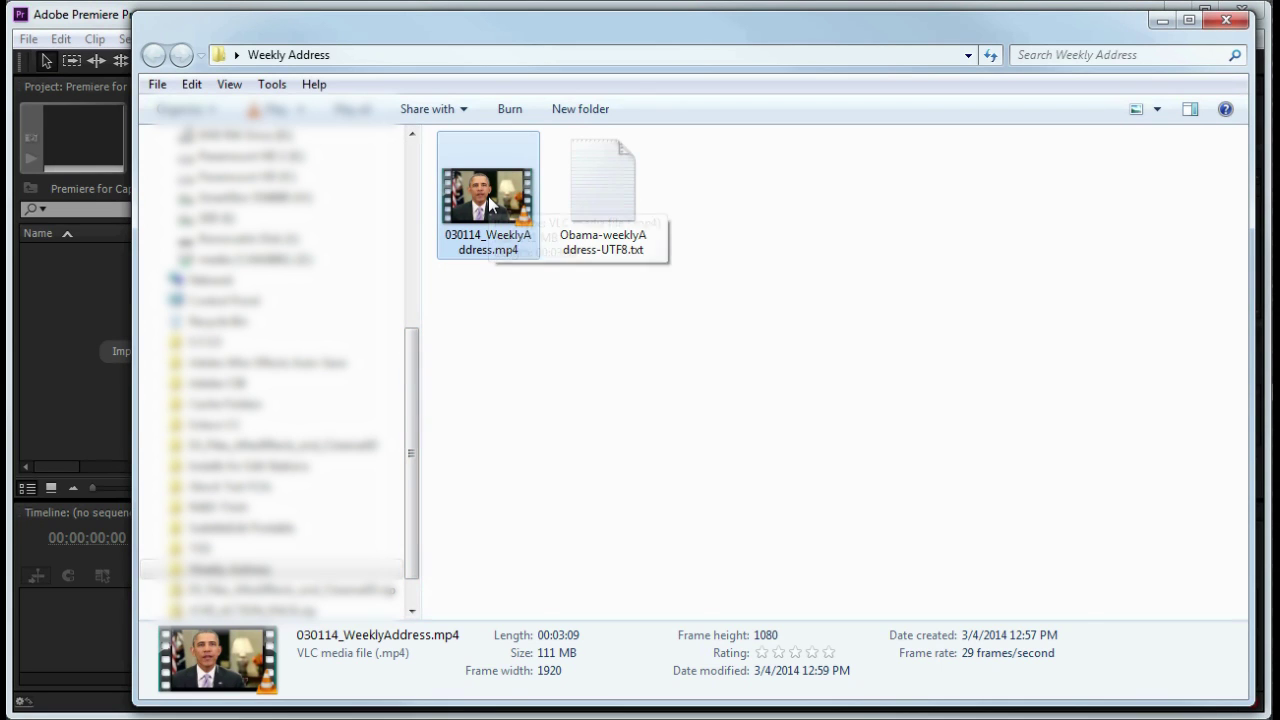
Import the weekly address mp4 and attach the transcript .txt as its reference script
{"action": "left_click_drag", "start_coordinate": [488, 196], "coordinate": [86, 386]}
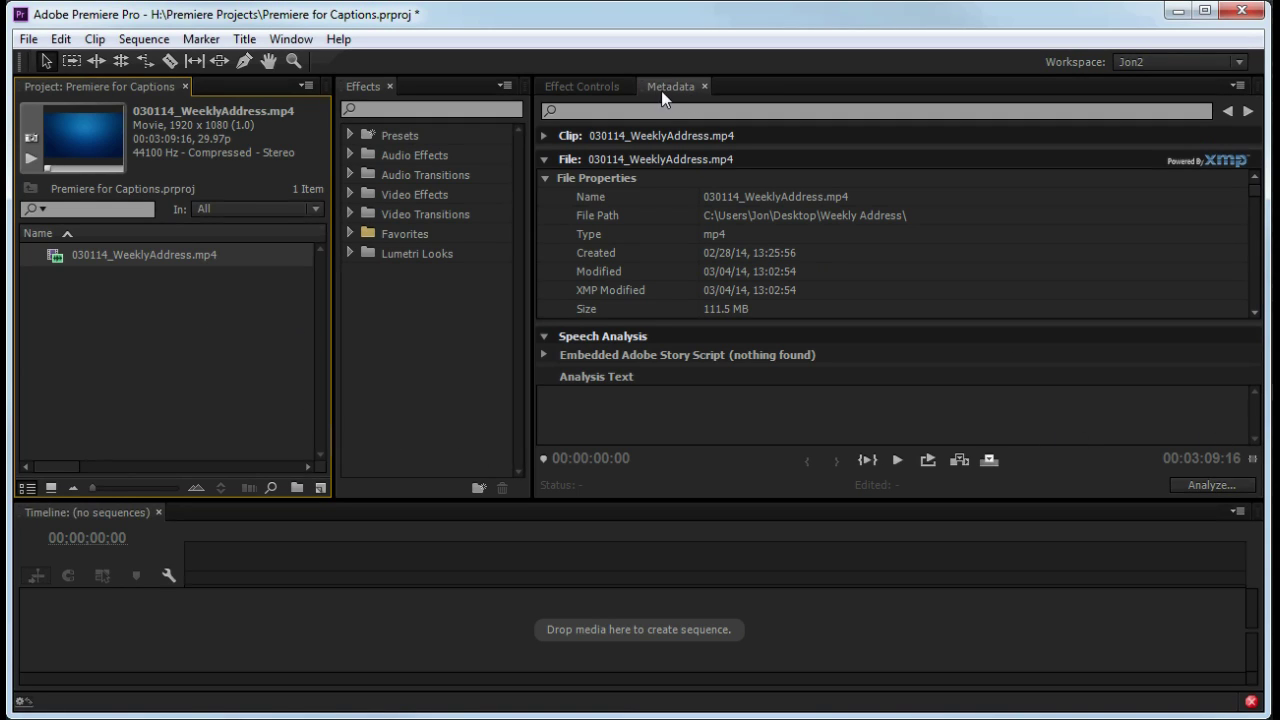
{"action": "right_click", "coordinate": [166, 259]}
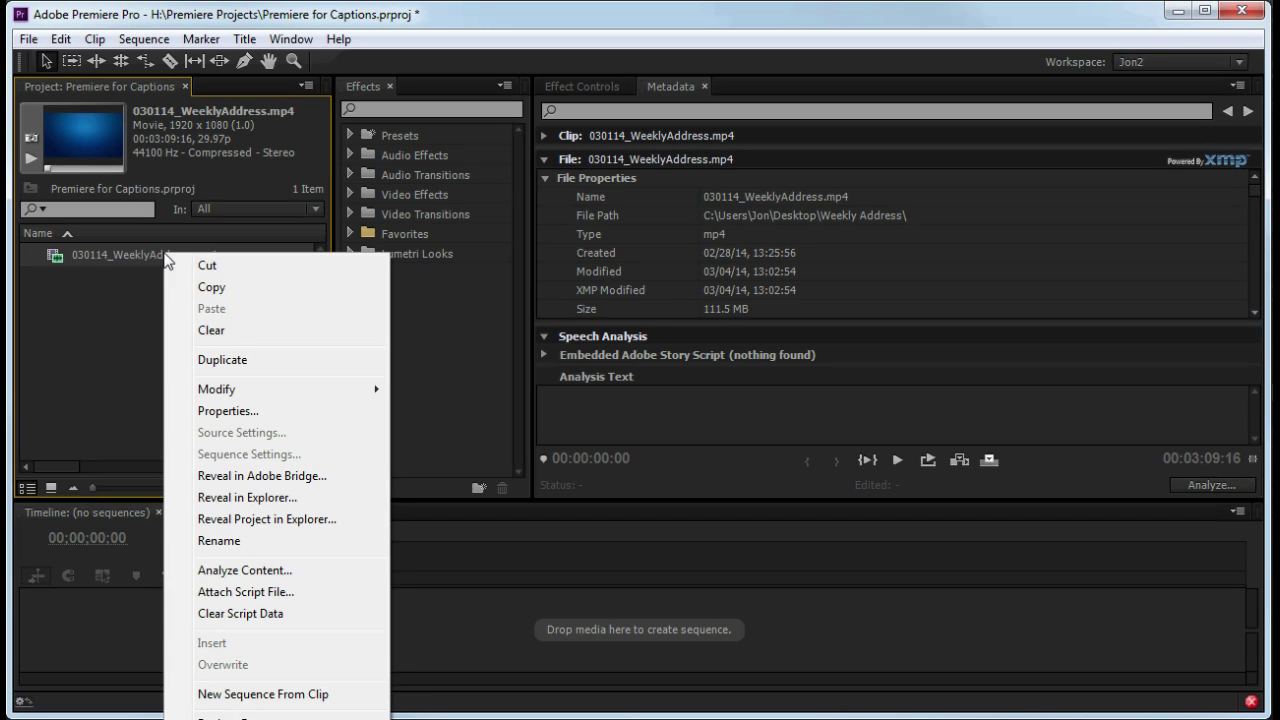
{"action": "left_click", "coordinate": [230, 571]}
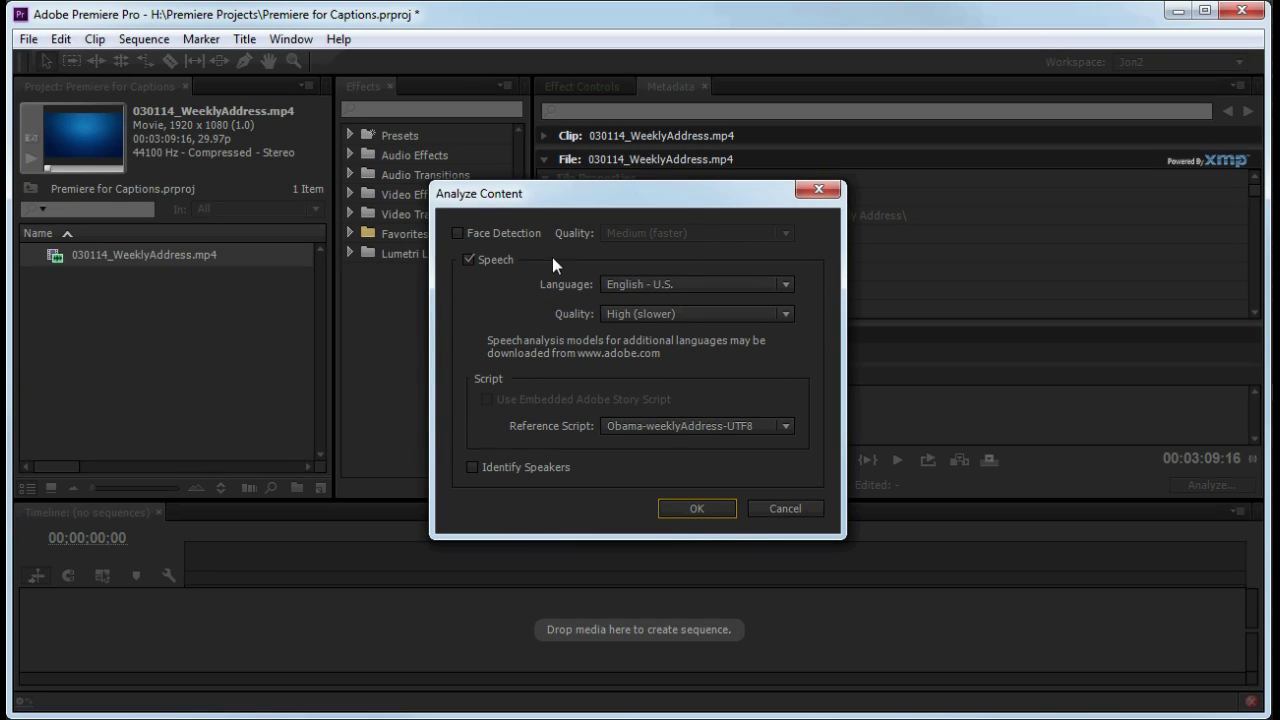
{"action": "left_click", "coordinate": [668, 426]}
{"action": "left_click", "coordinate": [648, 479]}
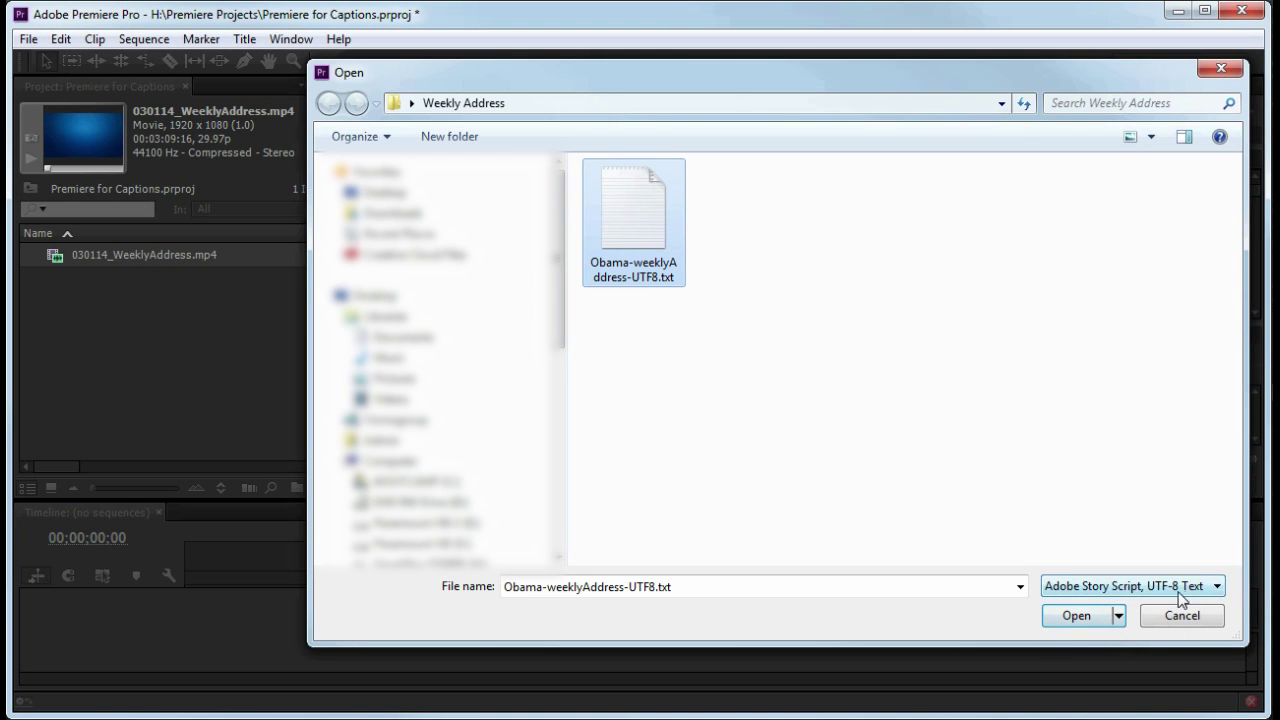
{"action": "left_click", "coordinate": [1106, 616]}
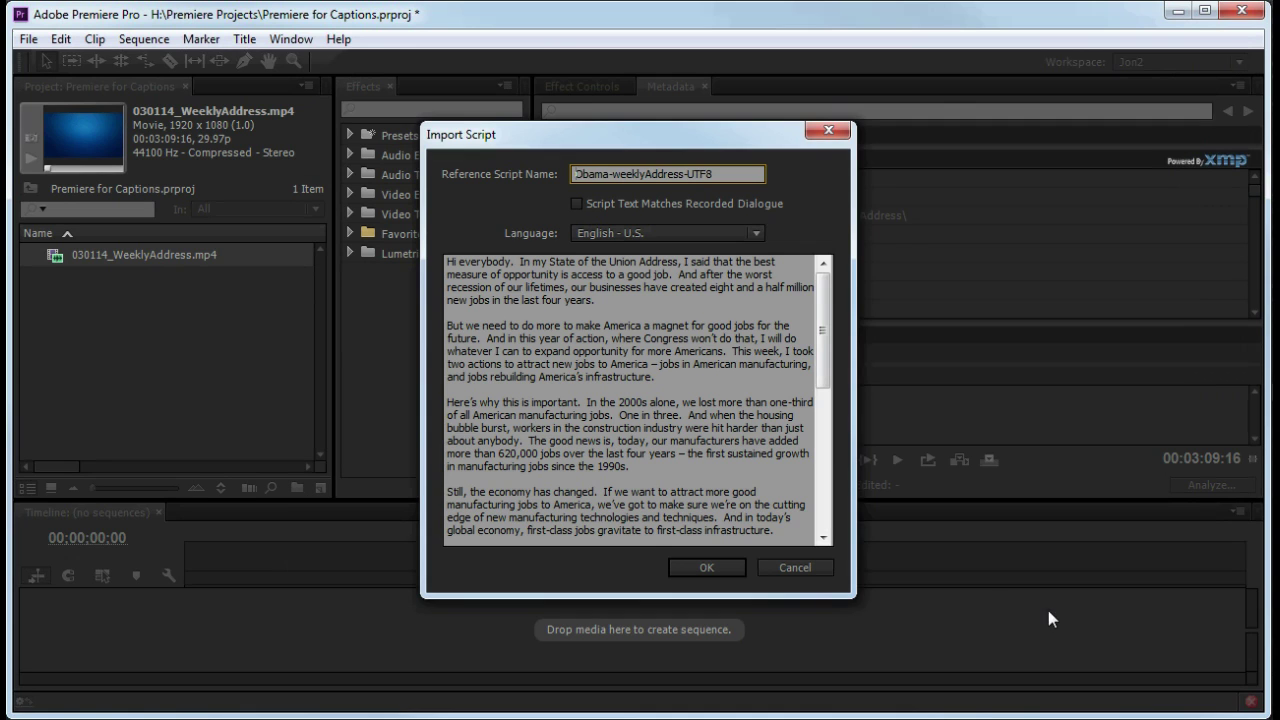
Mark the script as matching recorded dialogue, keep high-quality speech, and start the analysis
{"action": "left_click_drag", "start_coordinate": [823, 328], "coordinate": [829, 482]}
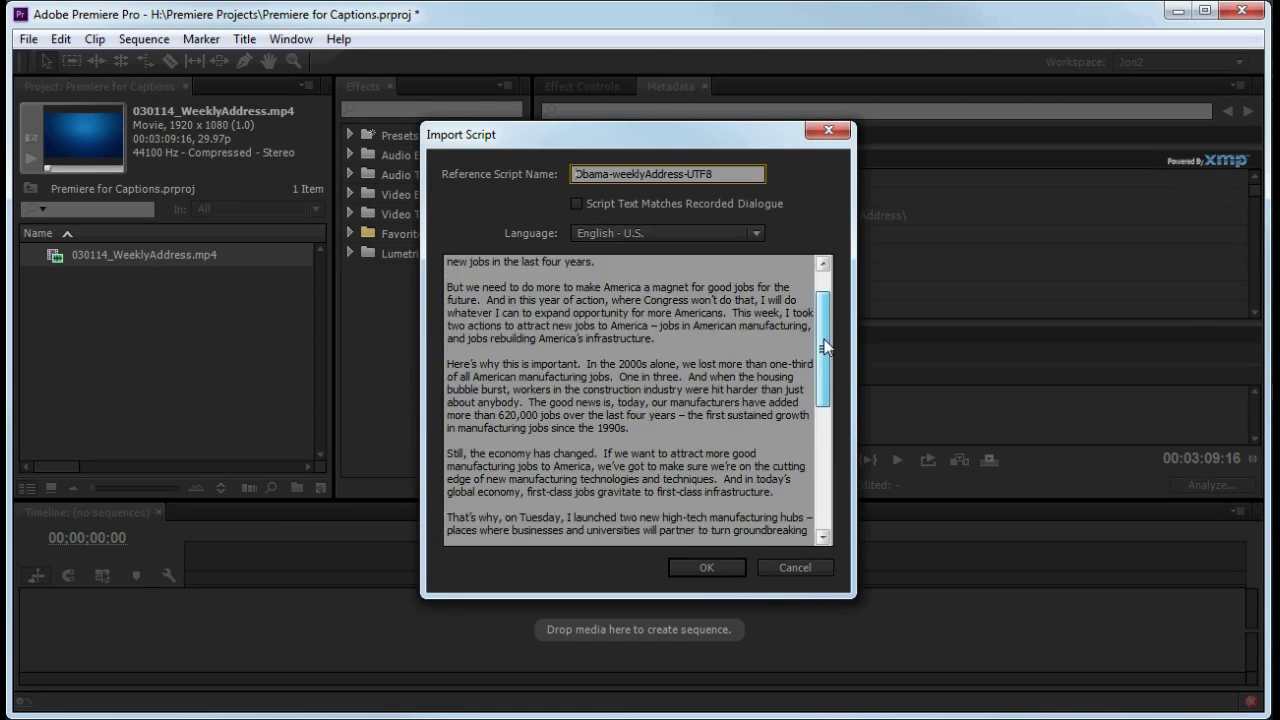
{"action": "left_click", "coordinate": [576, 203]}
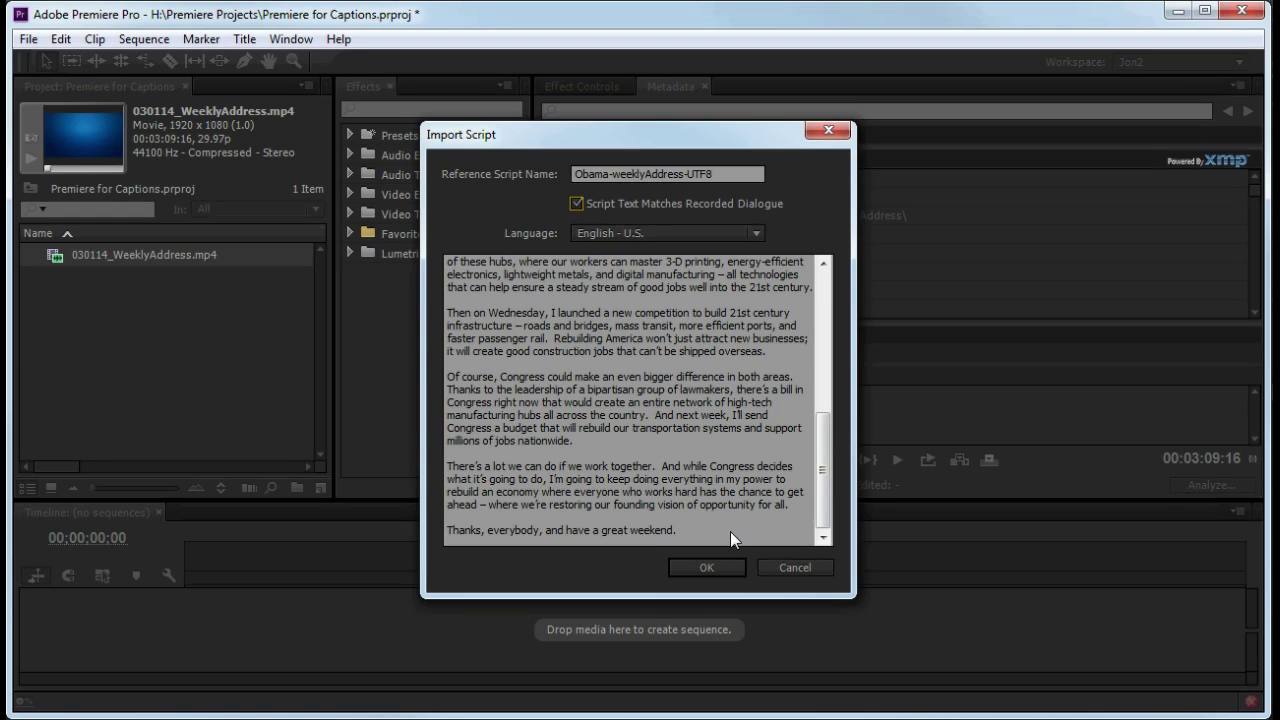
{"action": "left_click", "coordinate": [716, 566]}
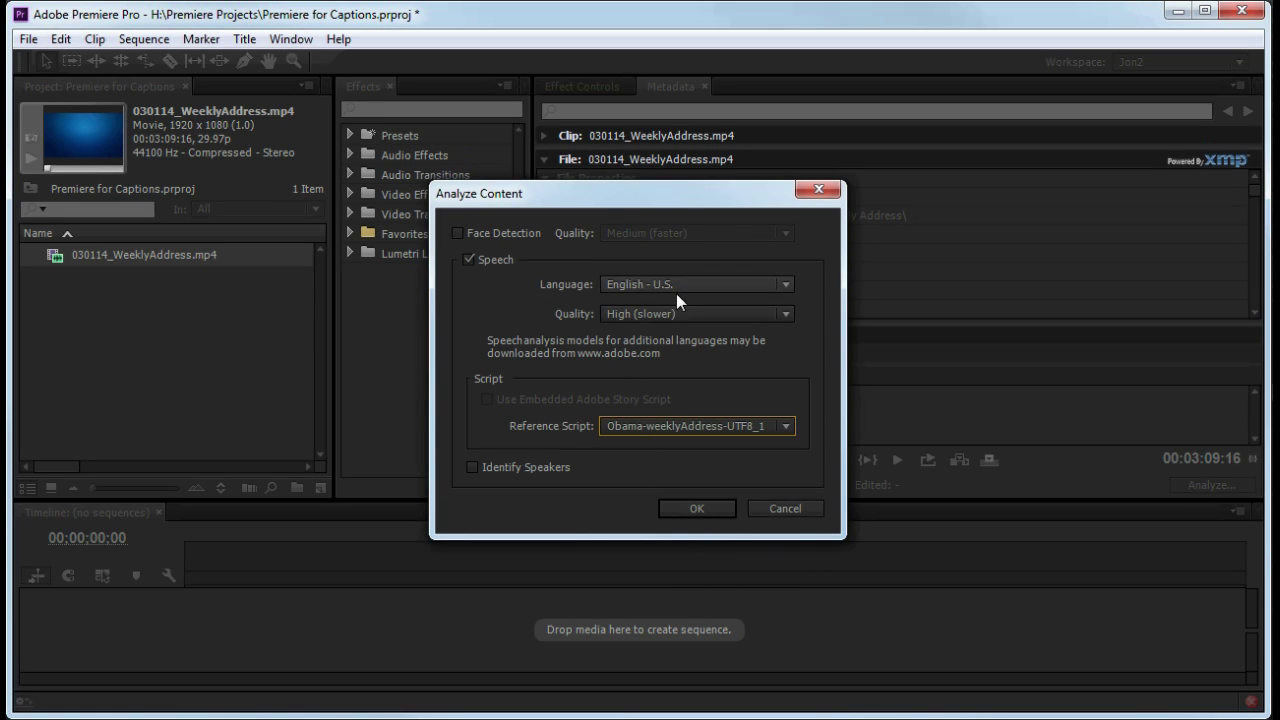
{"action": "left_click", "coordinate": [634, 318]}
{"action": "left_click", "coordinate": [585, 305]}
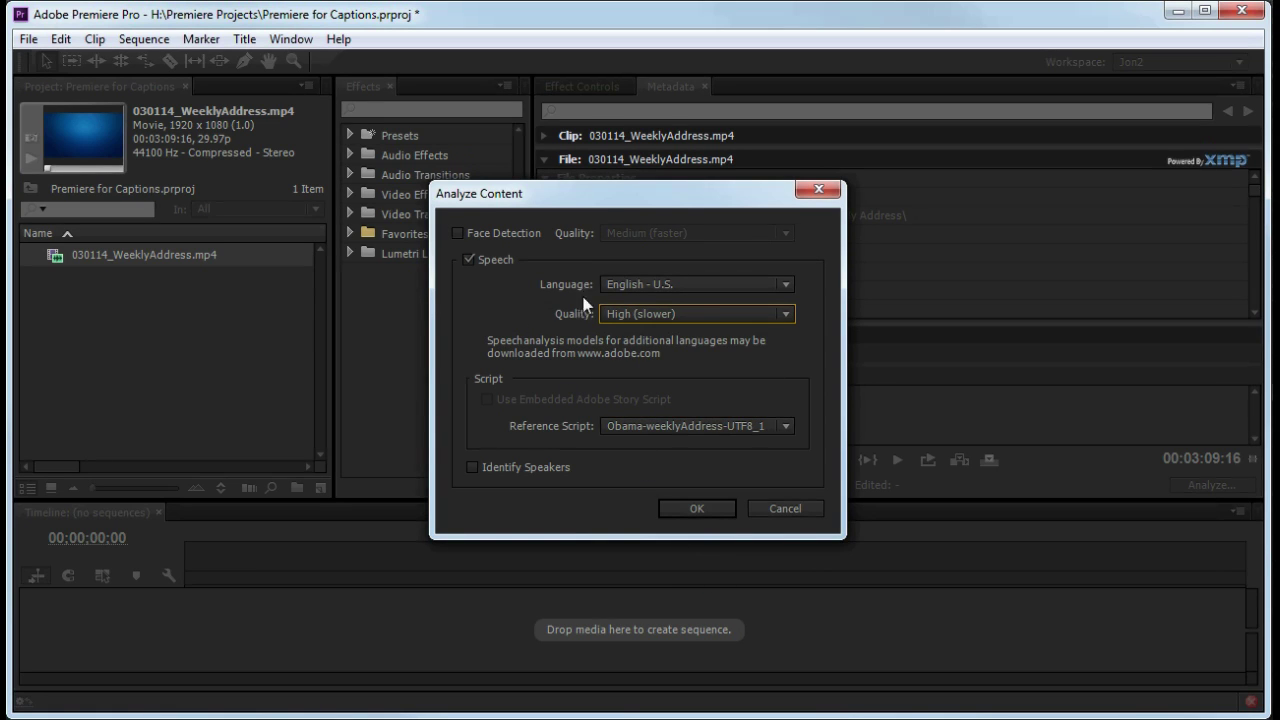
{"action": "left_click", "coordinate": [685, 507]}
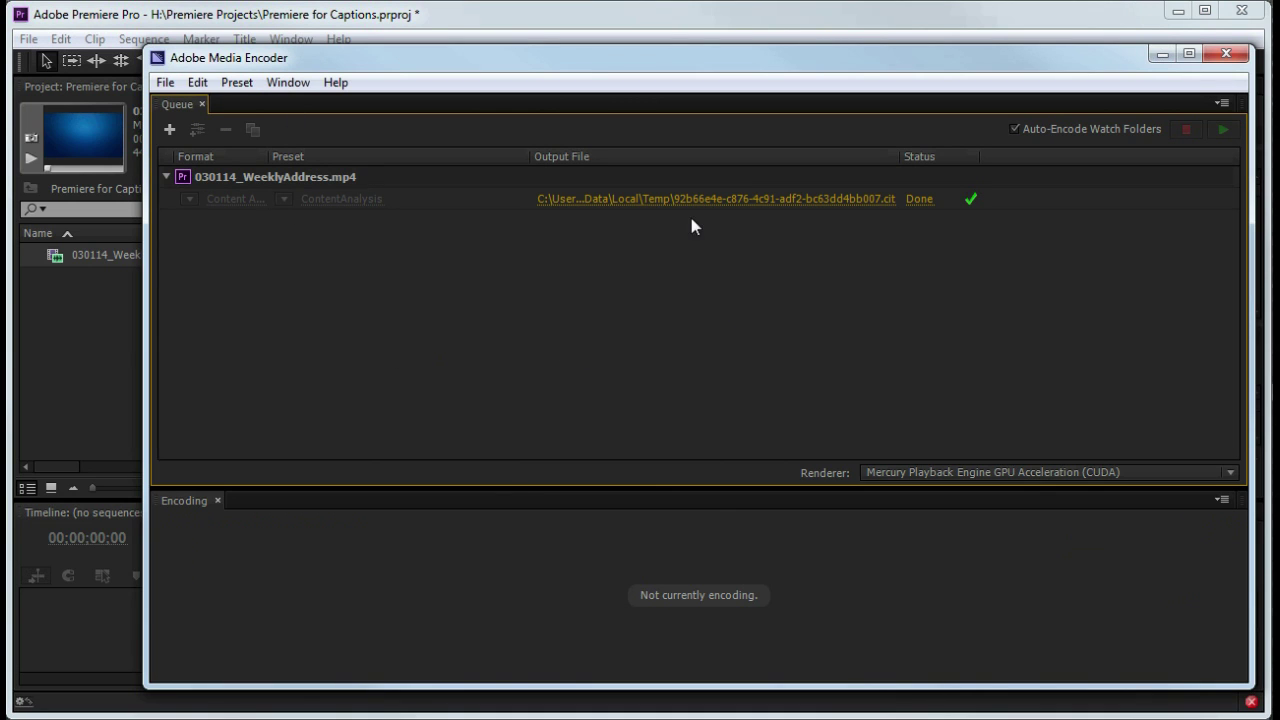
Reveal the finished analysis output's folder from Media Encoder's queue
{"action": "right_click", "coordinate": [690, 203]}
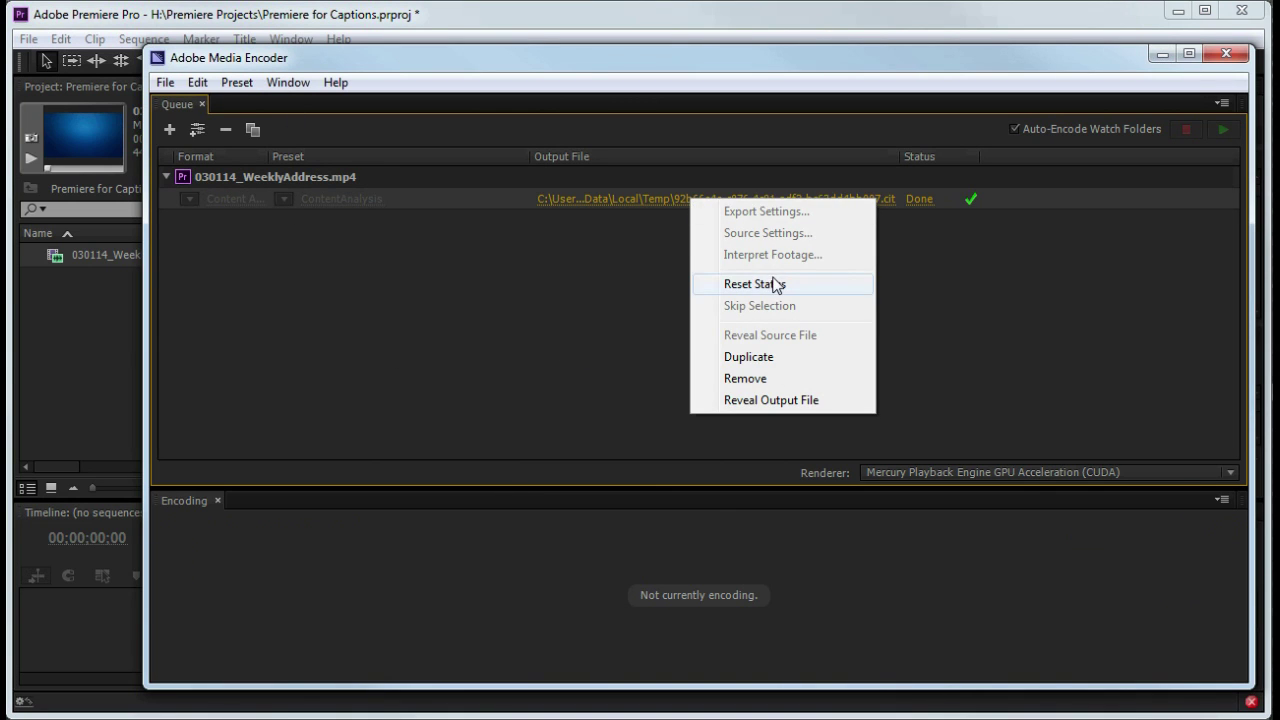
{"action": "left_click", "coordinate": [754, 405]}
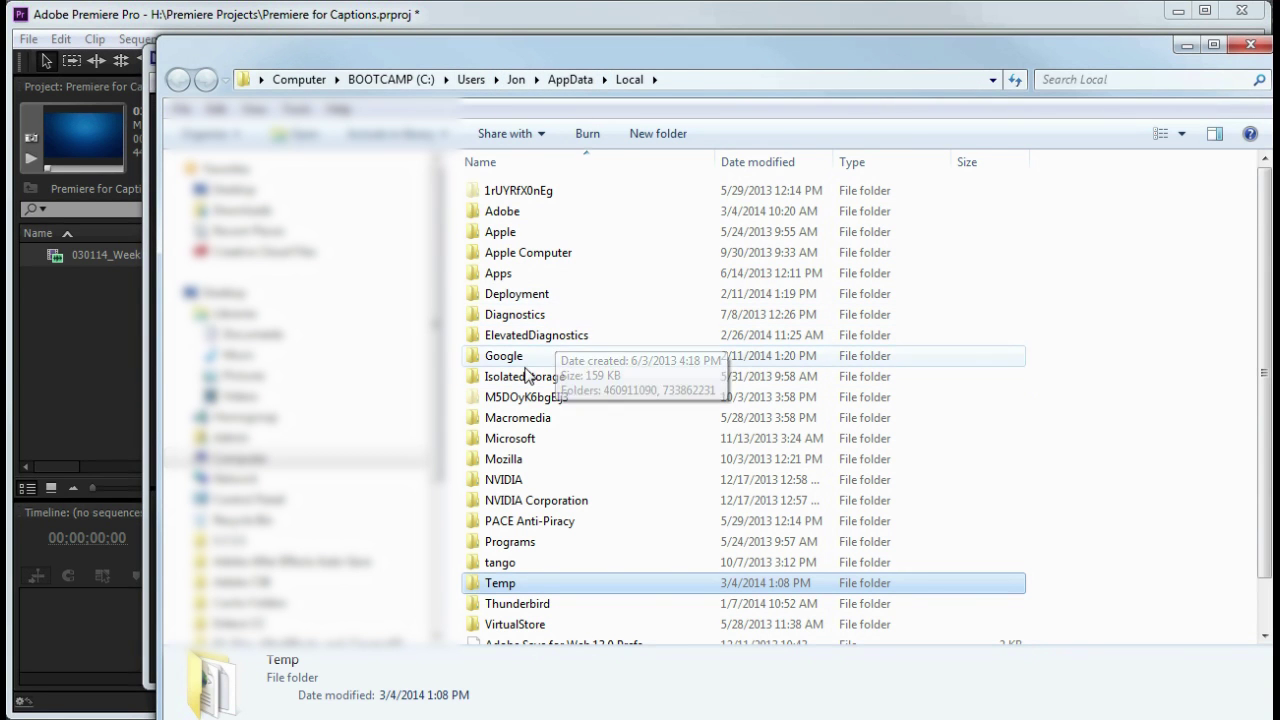
Open Temp, select the _stt.xml speech-analysis file, then close Explorer
{"action": "double_click", "coordinate": [500, 588]}
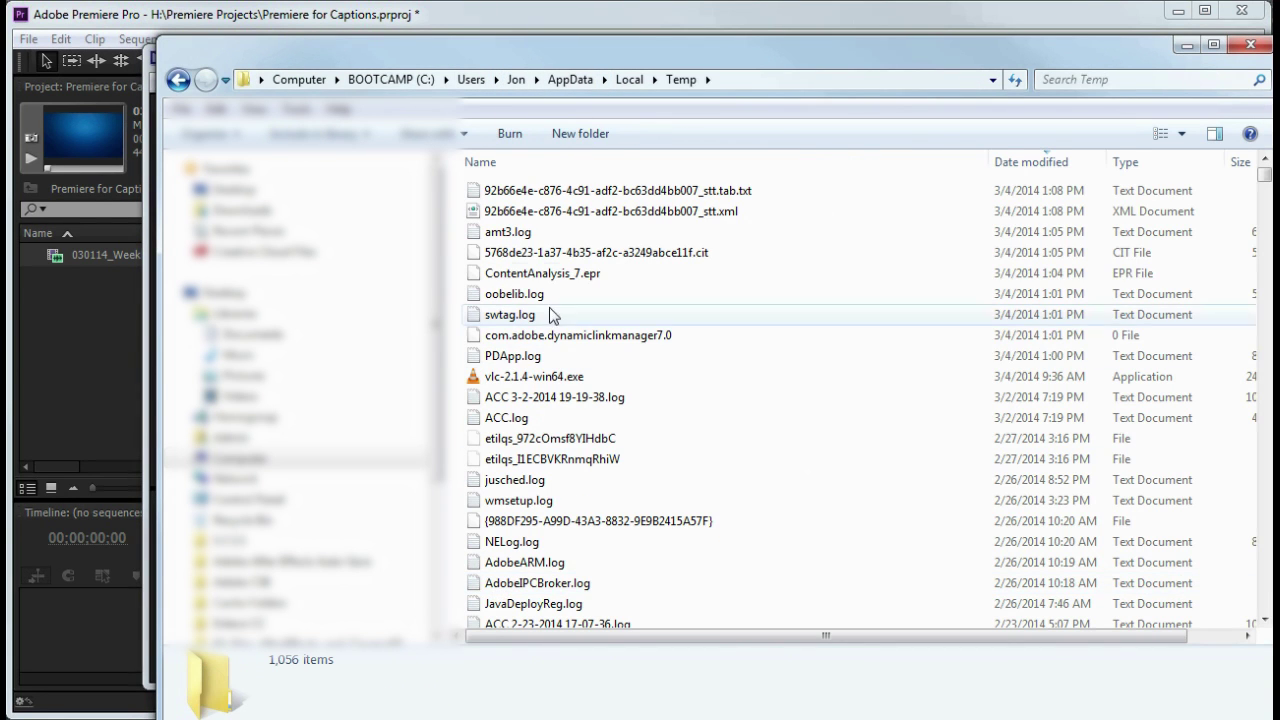
{"action": "left_click", "coordinate": [578, 216]}
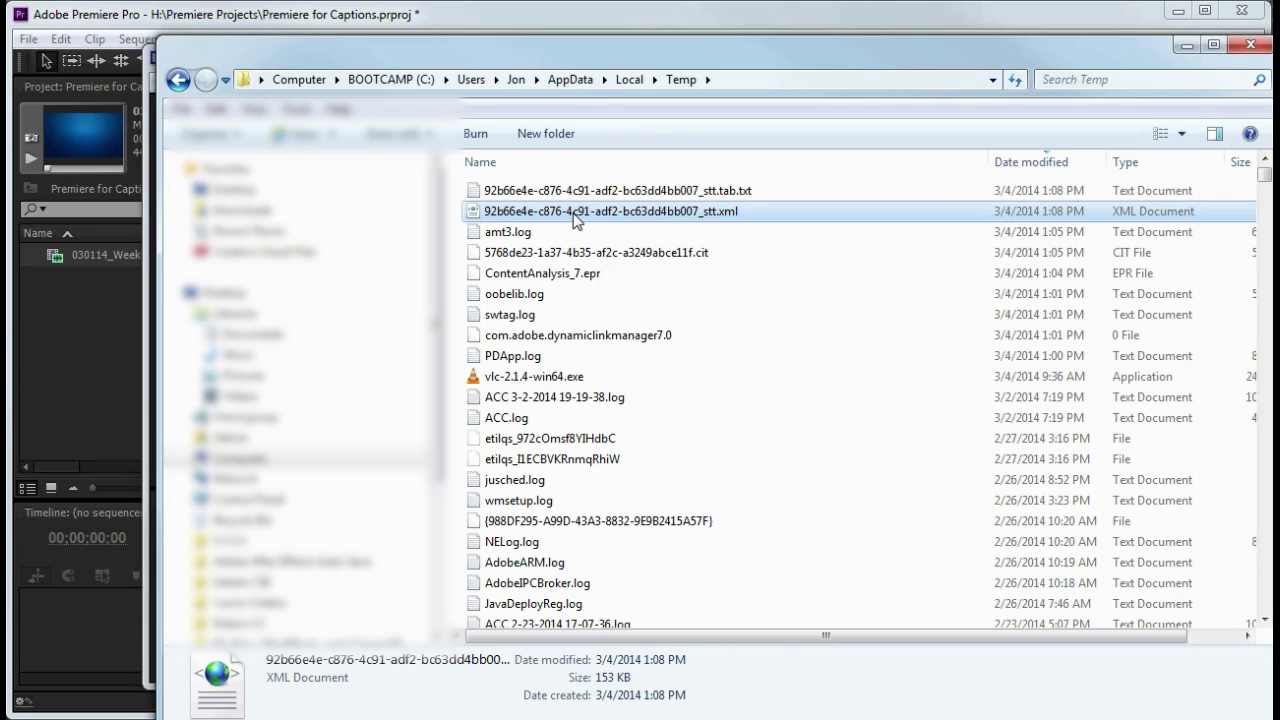
{"action": "key", "text": "alt+F4"}
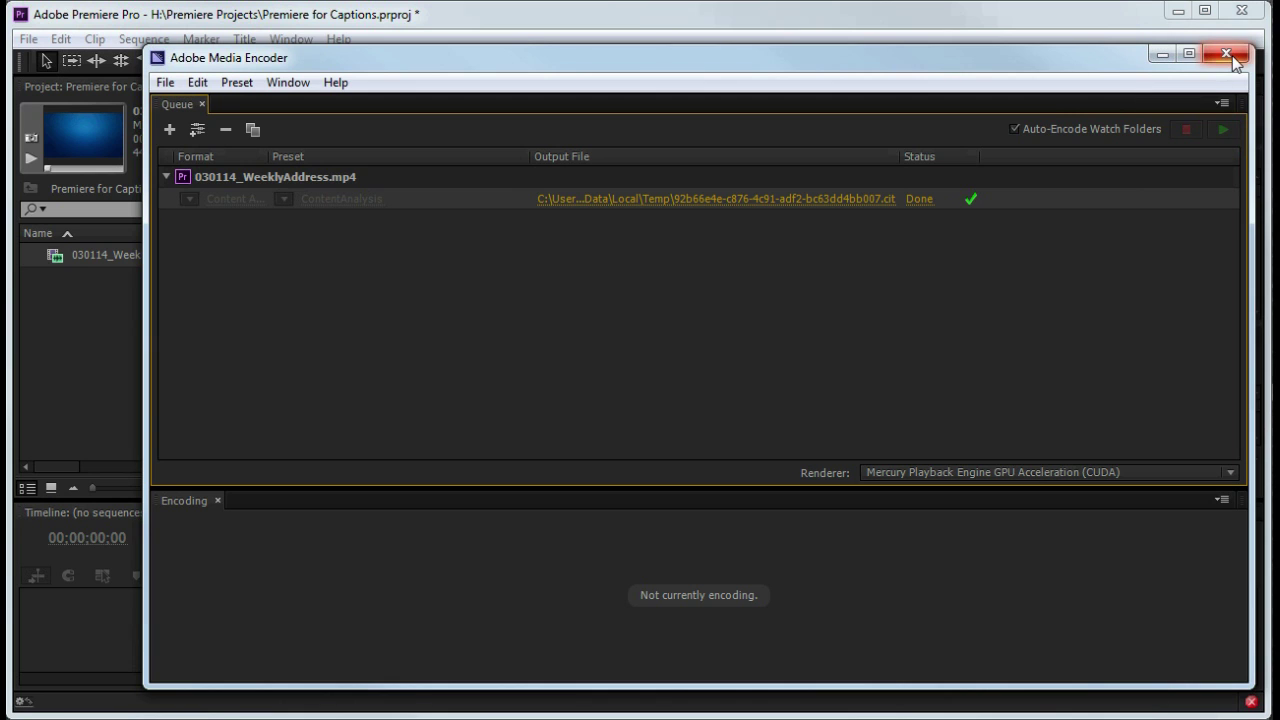
Close Media Encoder and bring the Temp folder window back beside Subtitle Edit
{"action": "left_click", "coordinate": [1227, 54]}
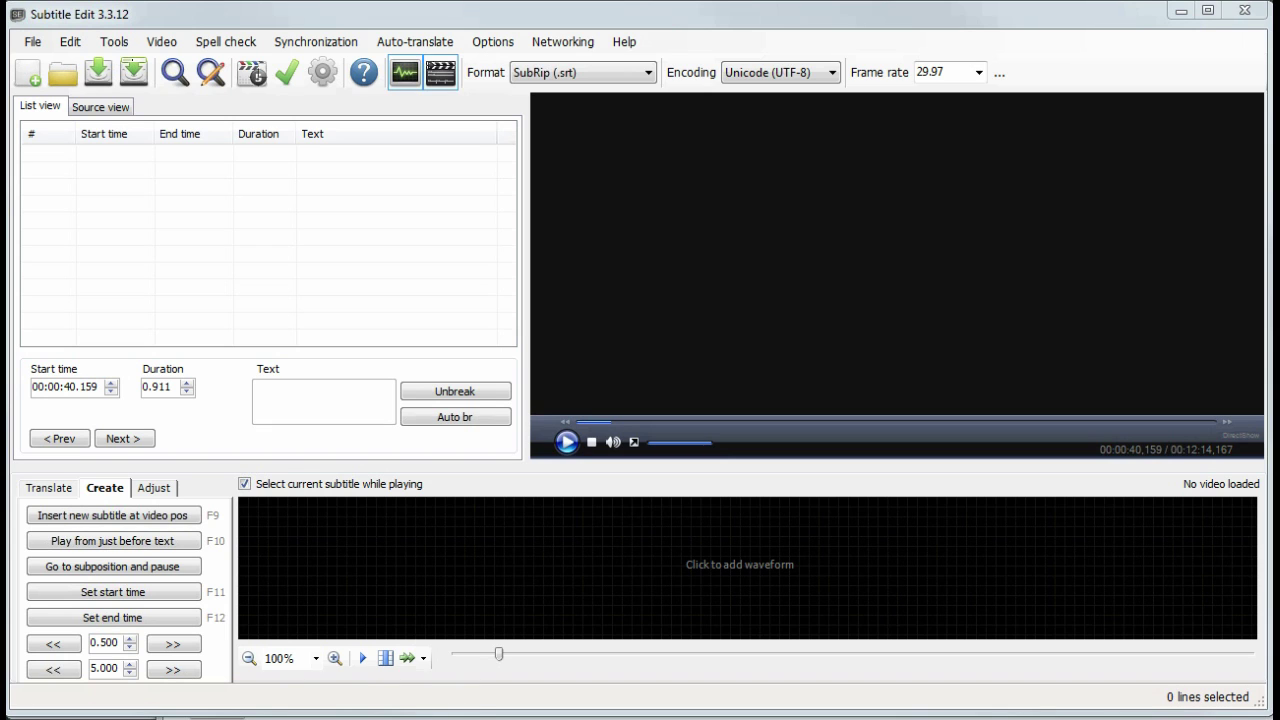
{"action": "left_click", "coordinate": [477, 717]}
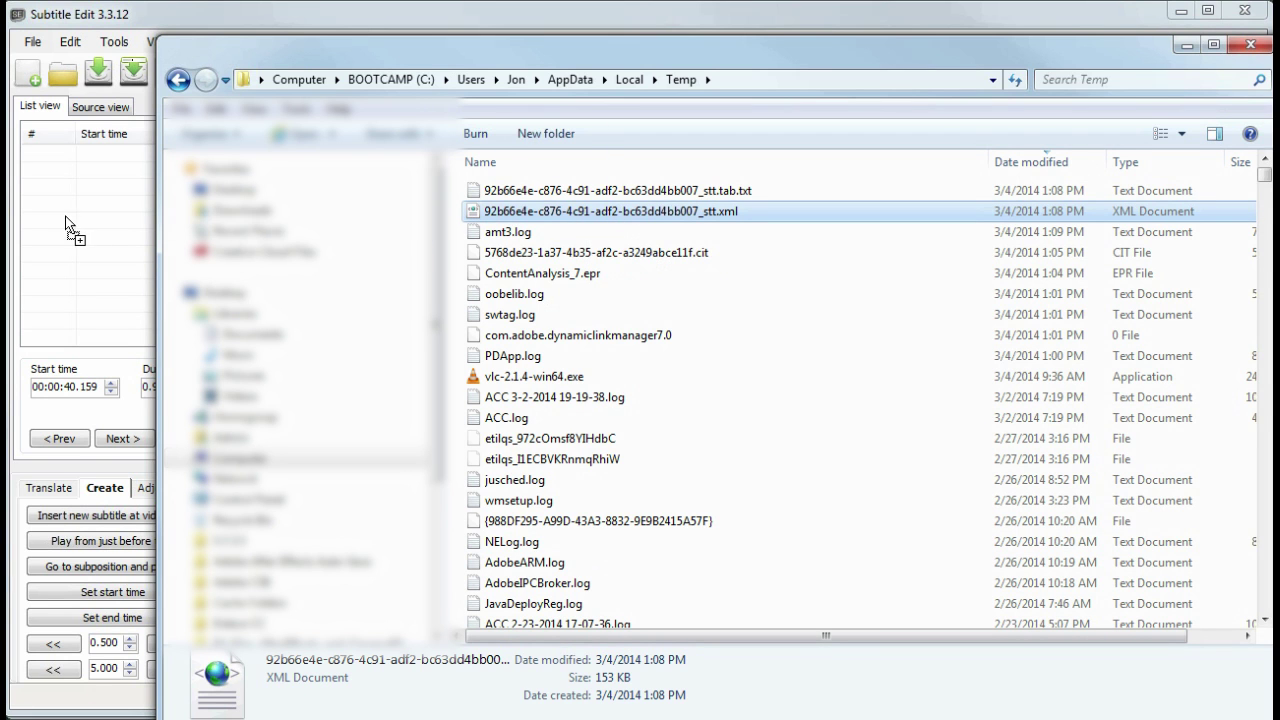
Drag the _stt.xml into Subtitle Edit and scroll its 450 one-word lines
{"action": "left_click_drag", "start_coordinate": [70, 224], "coordinate": [70, 224]}
{"action": "left_click", "coordinate": [168, 18]}
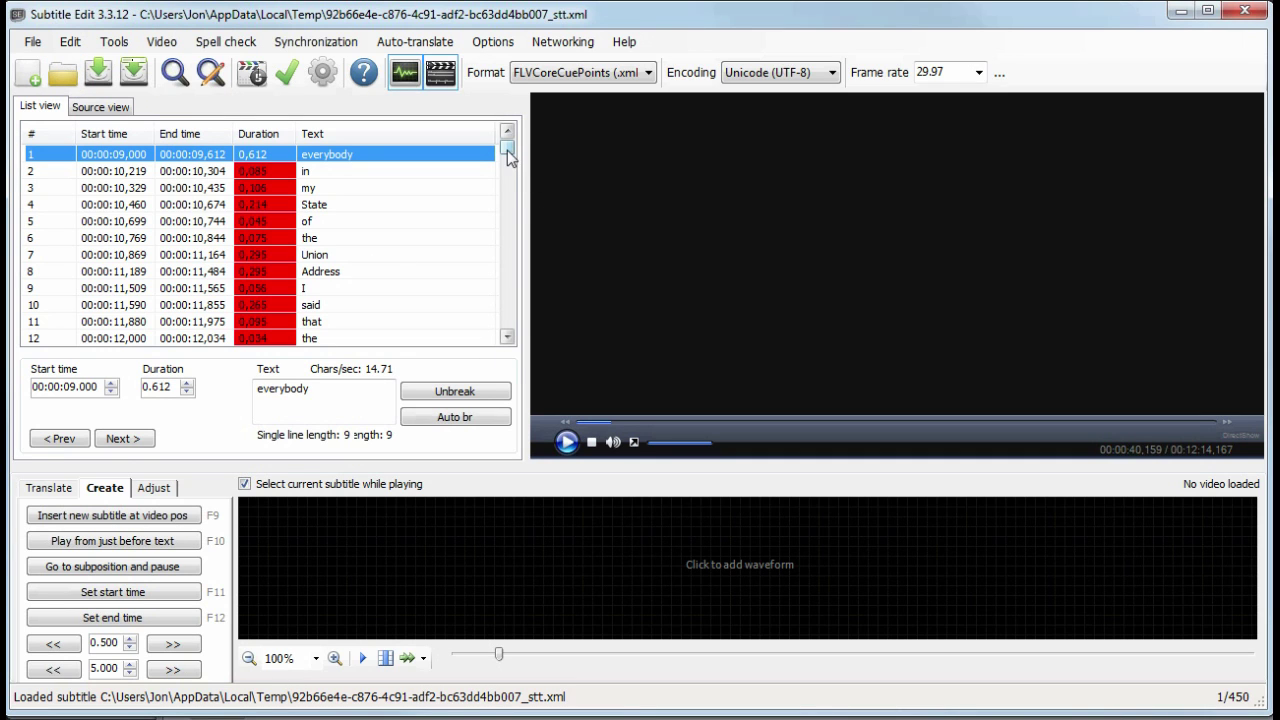
{"action": "left_click_drag", "start_coordinate": [507, 158], "coordinate": [495, 262]}
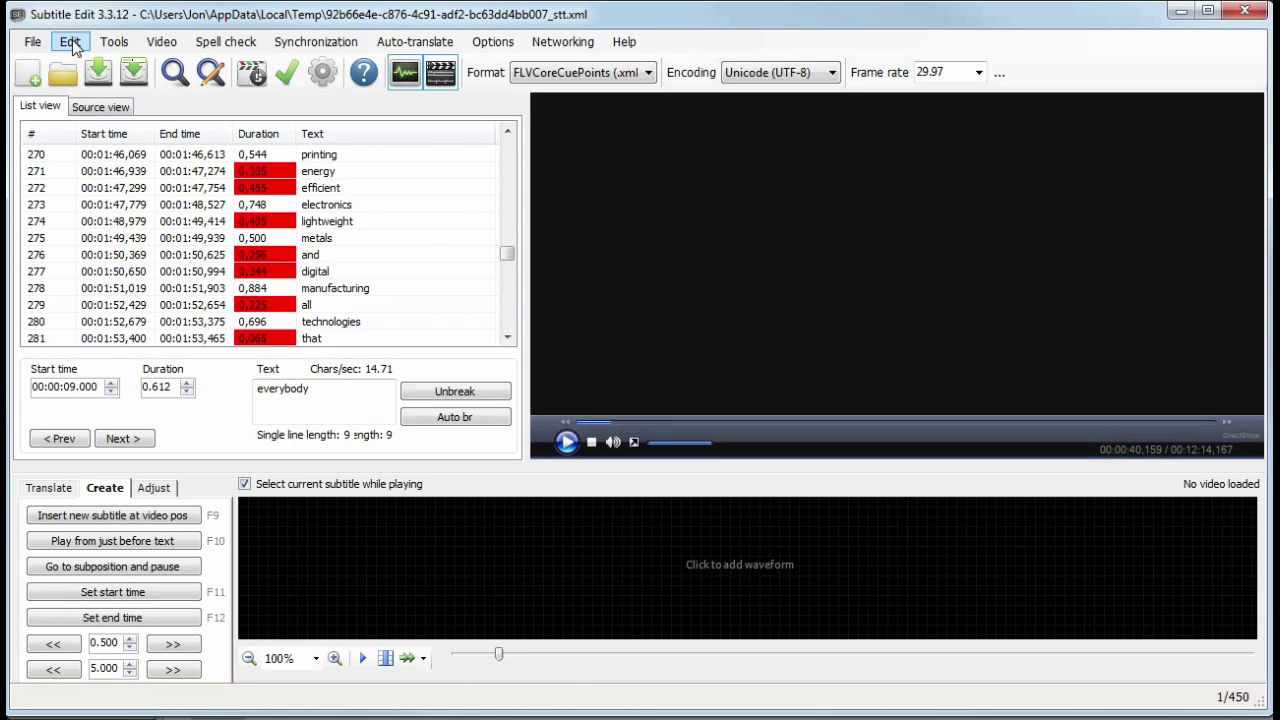
{"action": "left_click", "coordinate": [114, 42]}
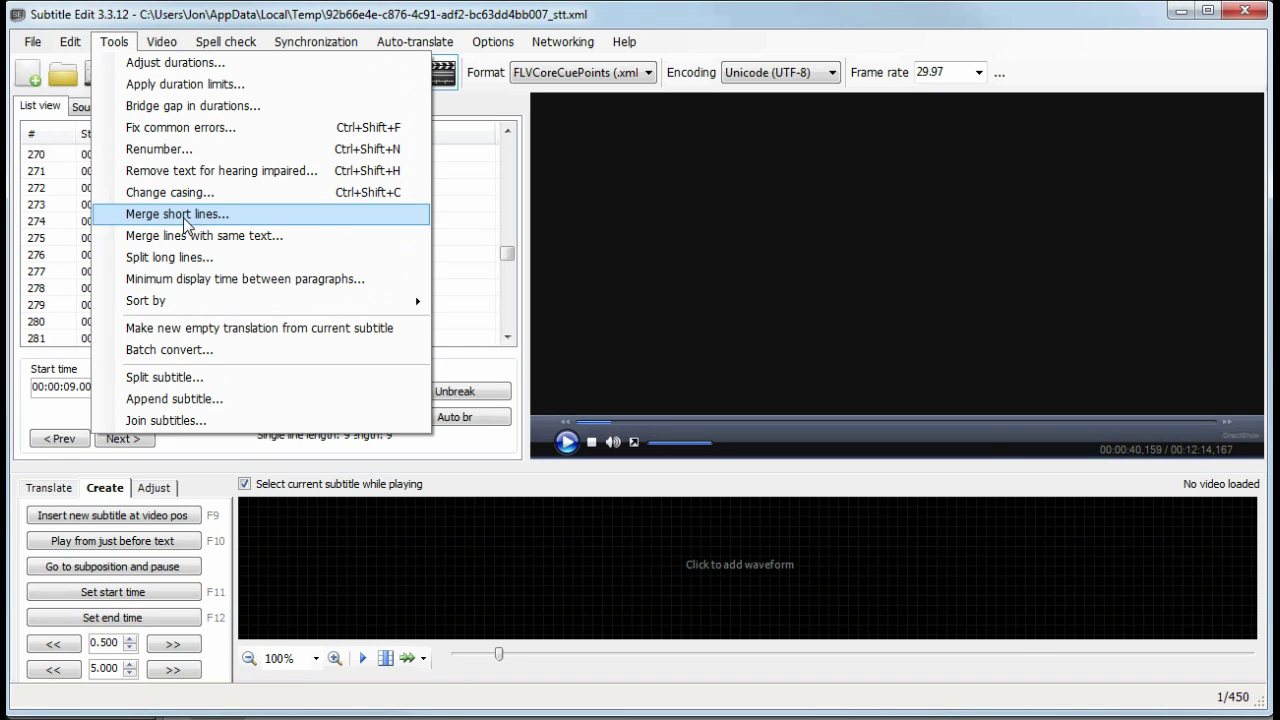
Merge short lines with a 400 ms maximum gap, leaving 80 subtitles
{"action": "left_click", "coordinate": [186, 216]}
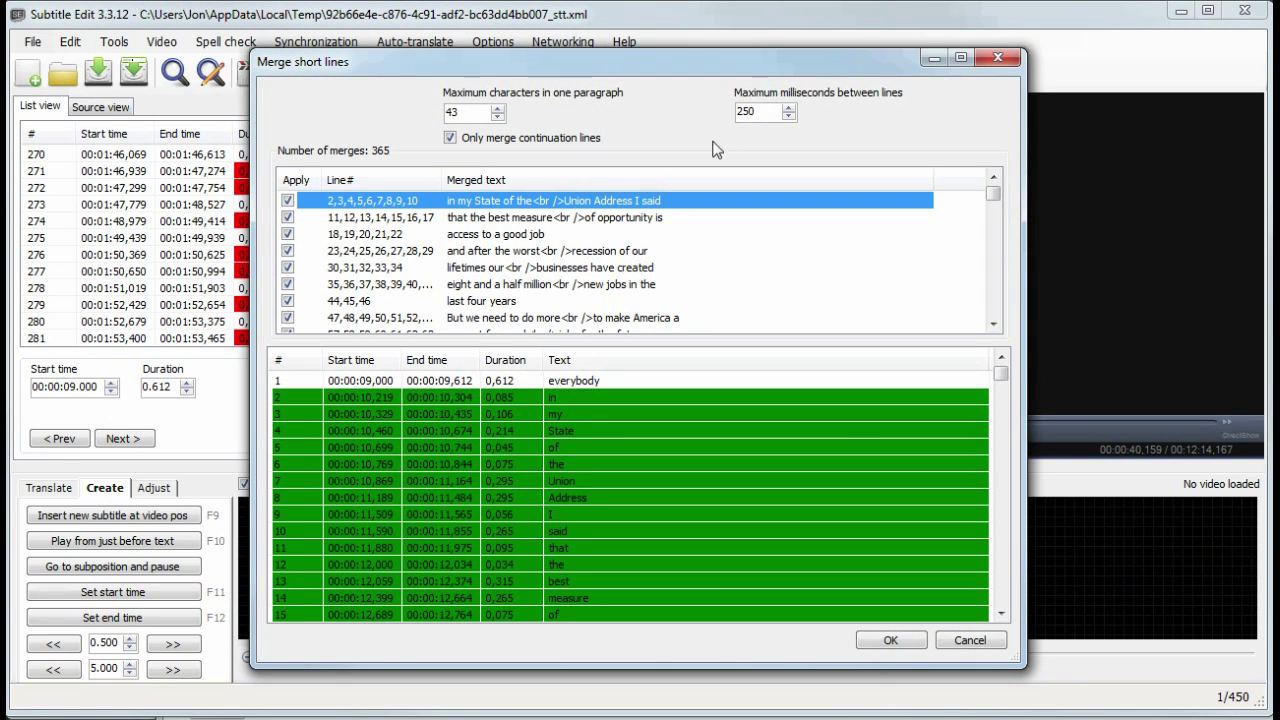
{"action": "double_click", "coordinate": [765, 111]}
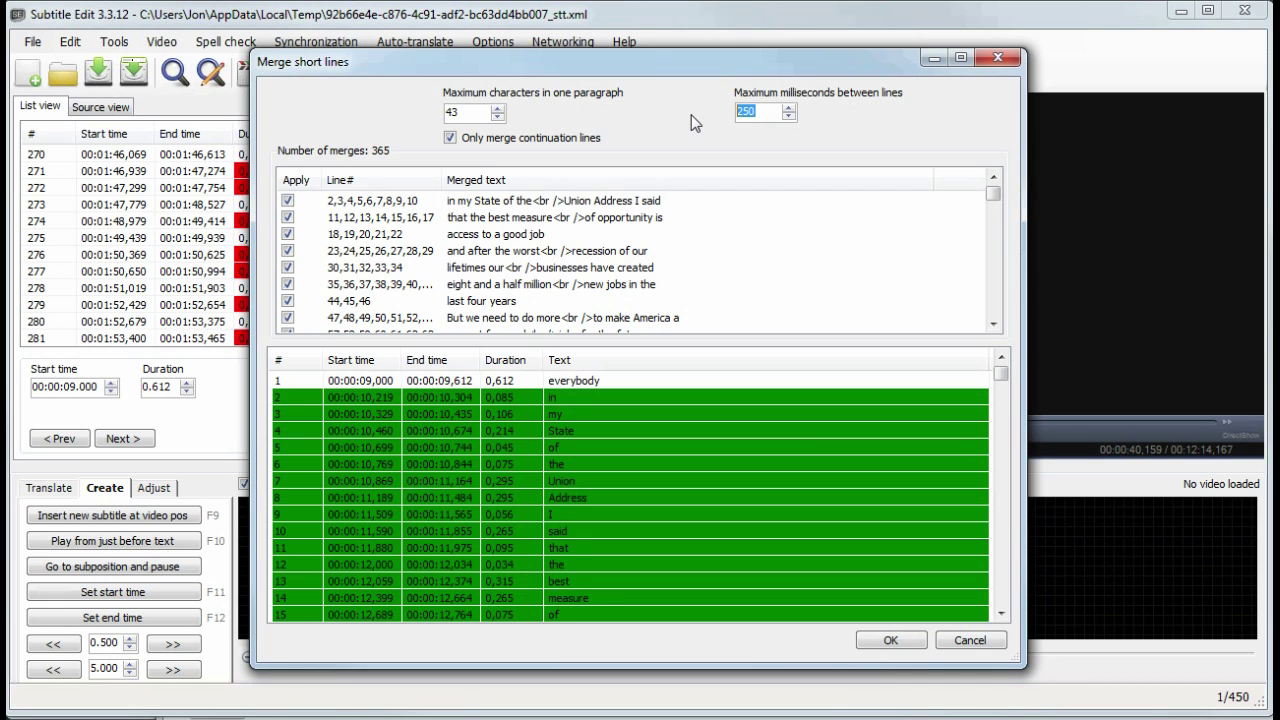
{"action": "type", "text": "450"}
{"action": "key", "text": "BackSpace"}
{"action": "key", "text": "BackSpace"}
{"action": "type", "text": "00"}
{"action": "left_click", "coordinate": [891, 641]}
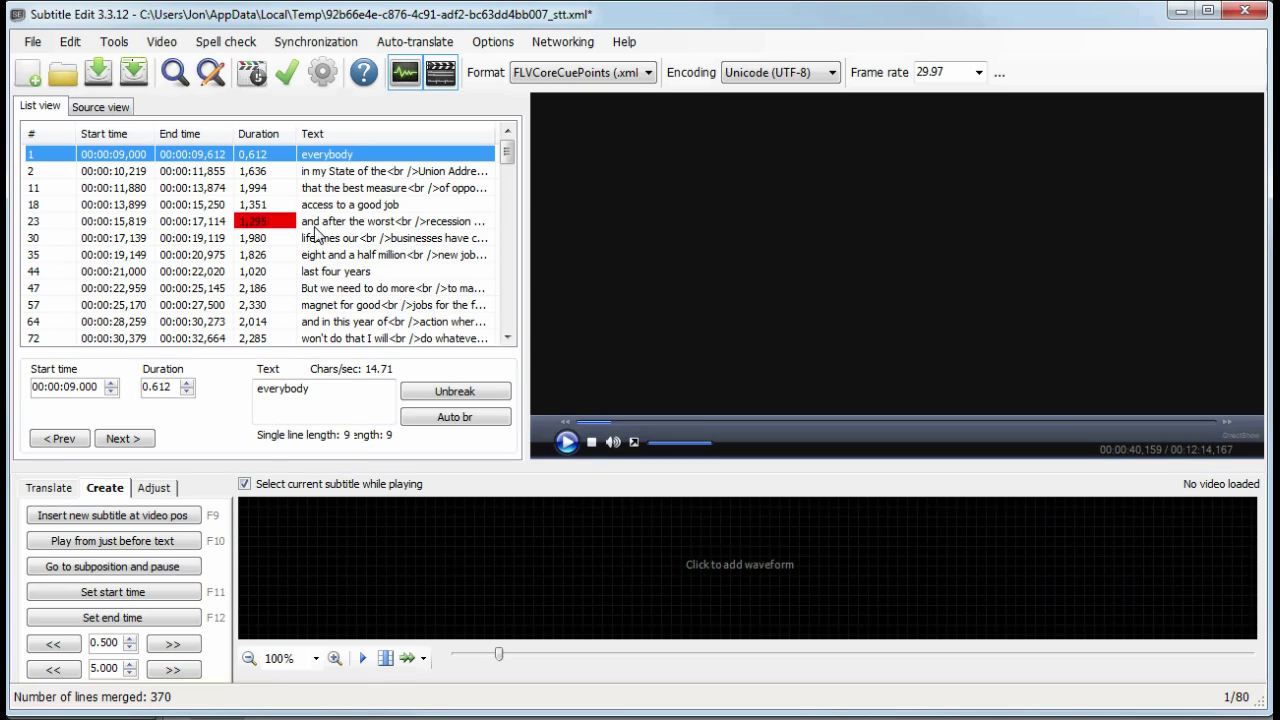
Unbreak all 80 captions into single lines and widen the caption list
{"action": "left_click", "coordinate": [316, 225]}
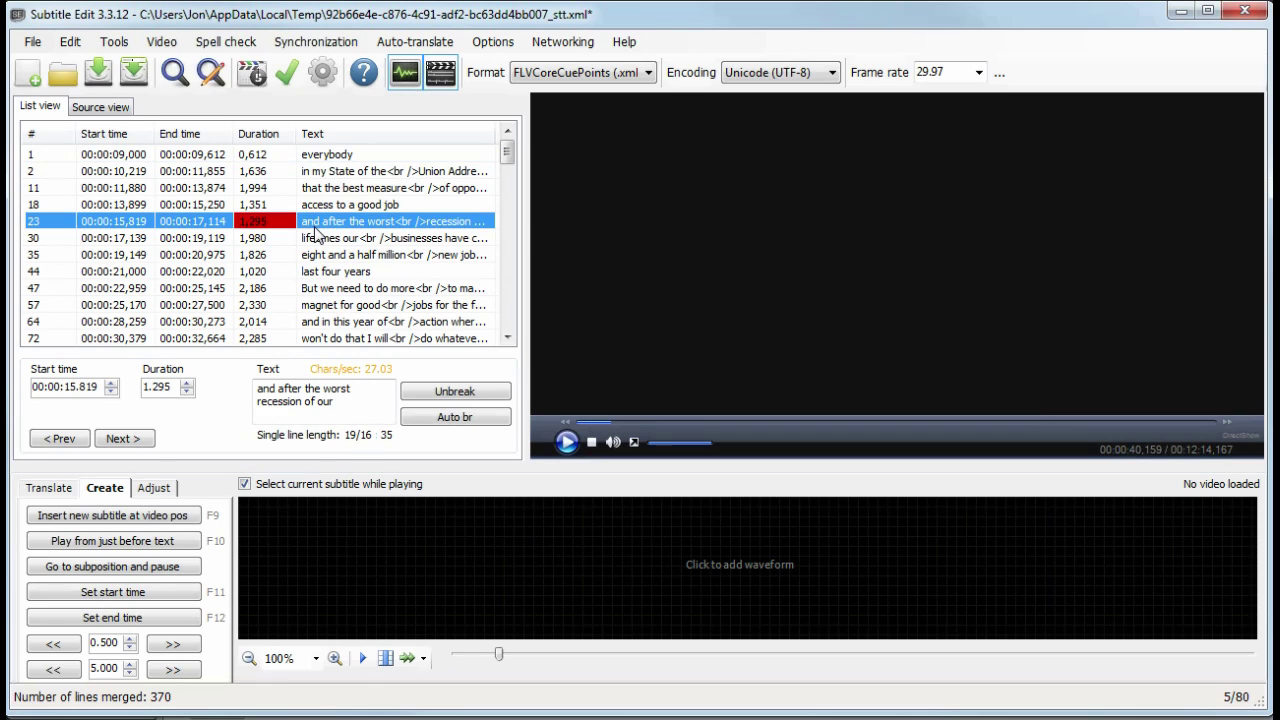
{"action": "key", "text": "ctrl+a"}
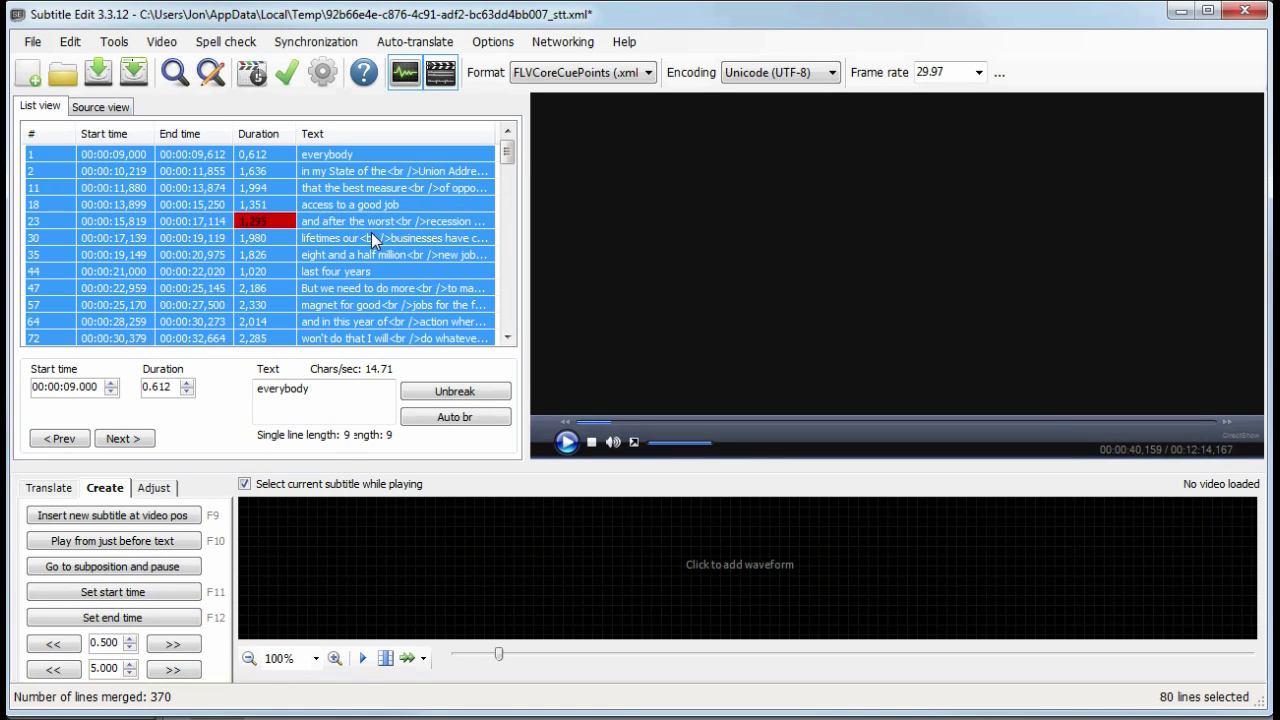
{"action": "left_click", "coordinate": [454, 396]}
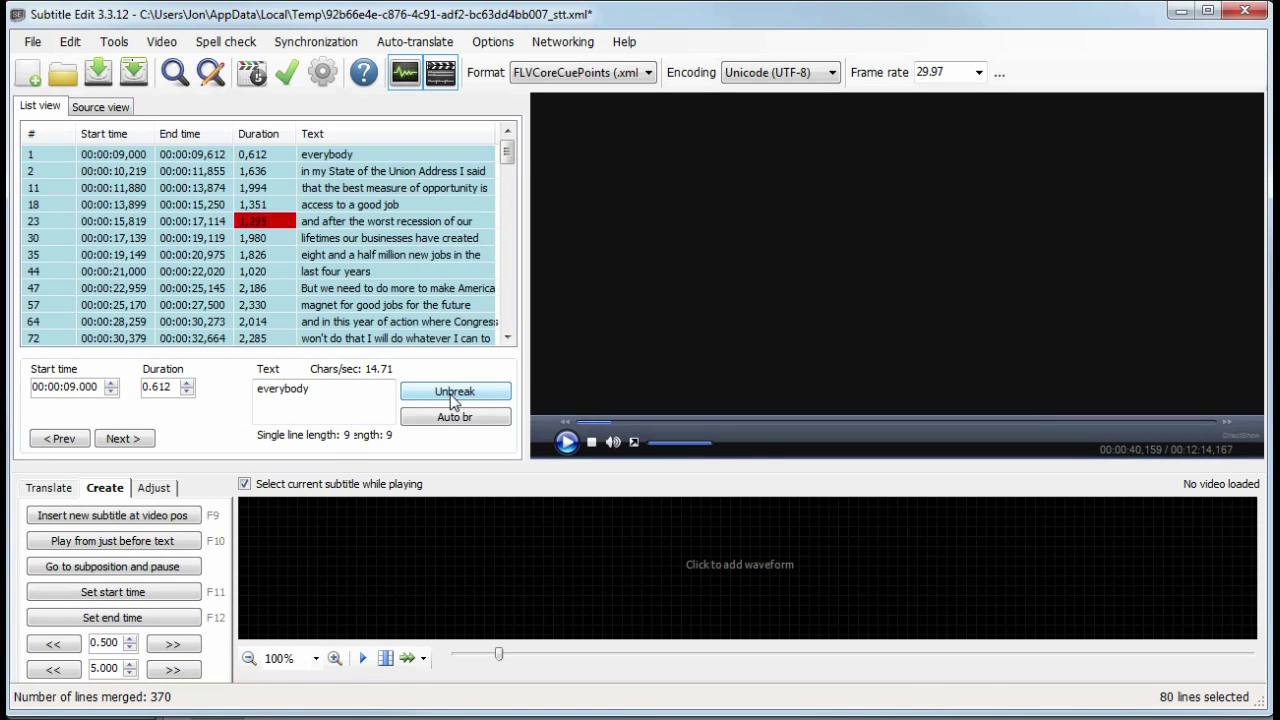
{"action": "left_click", "coordinate": [400, 190]}
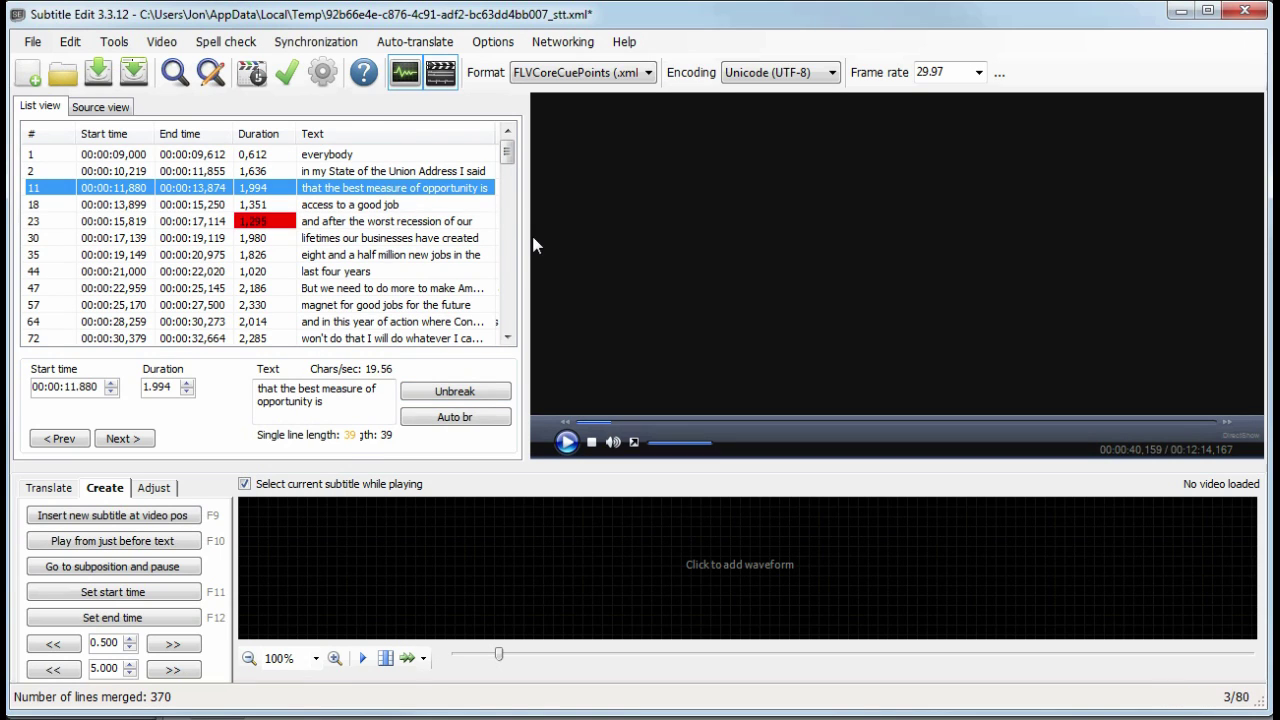
{"action": "left_click_drag", "start_coordinate": [527, 240], "coordinate": [616, 245]}
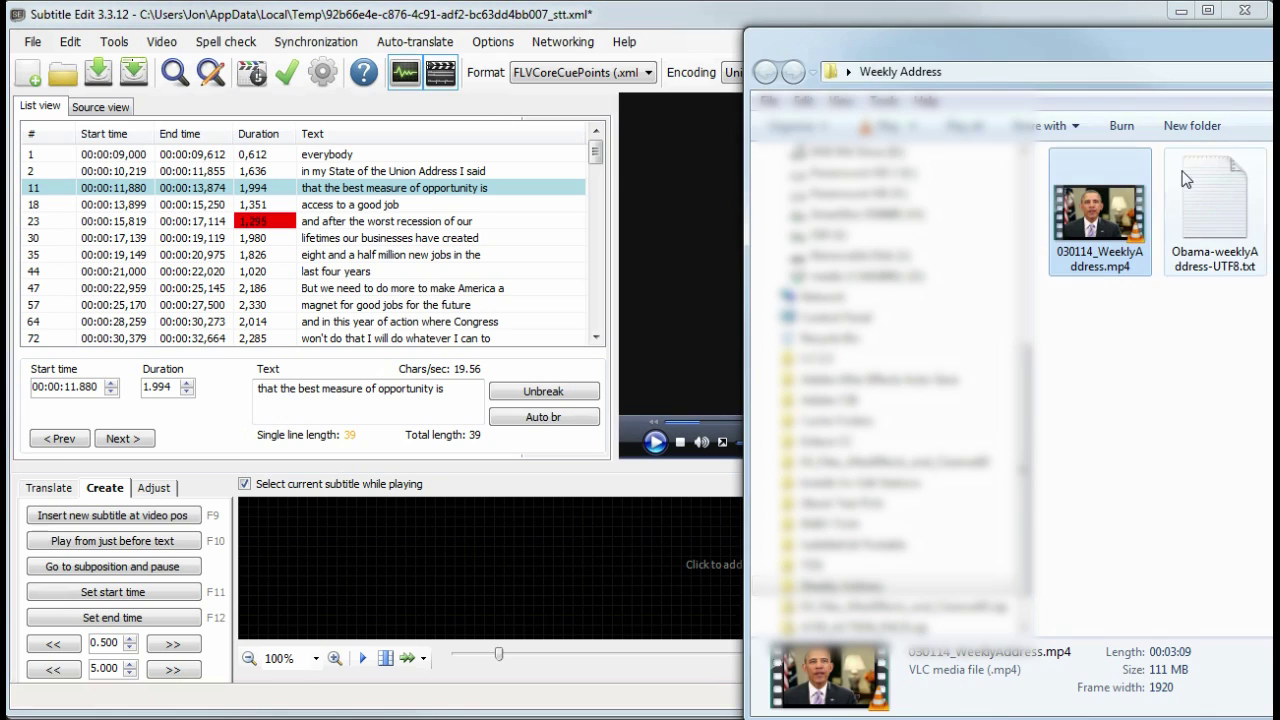
Load 030114_WeeklyAddress.mp4 into the player, generate its waveform, and start playback
{"action": "left_click_drag", "start_coordinate": [1095, 215], "coordinate": [666, 230]}
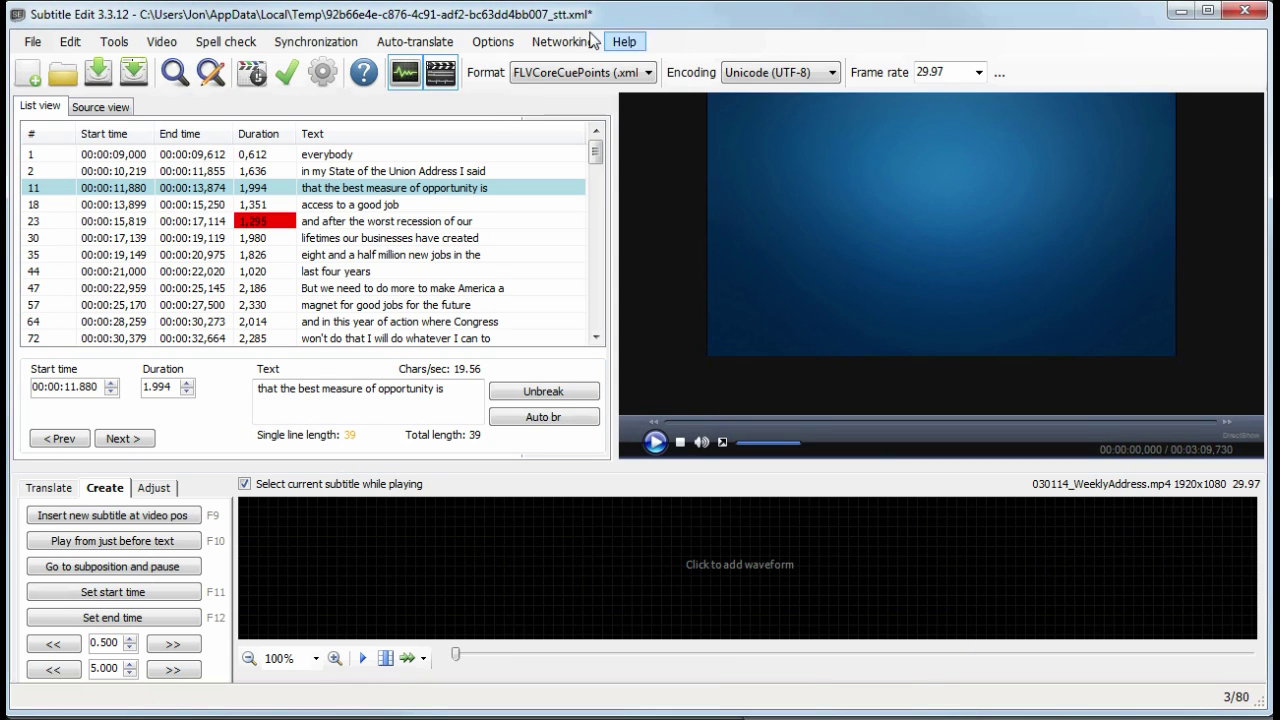
{"action": "left_click", "coordinate": [727, 563]}
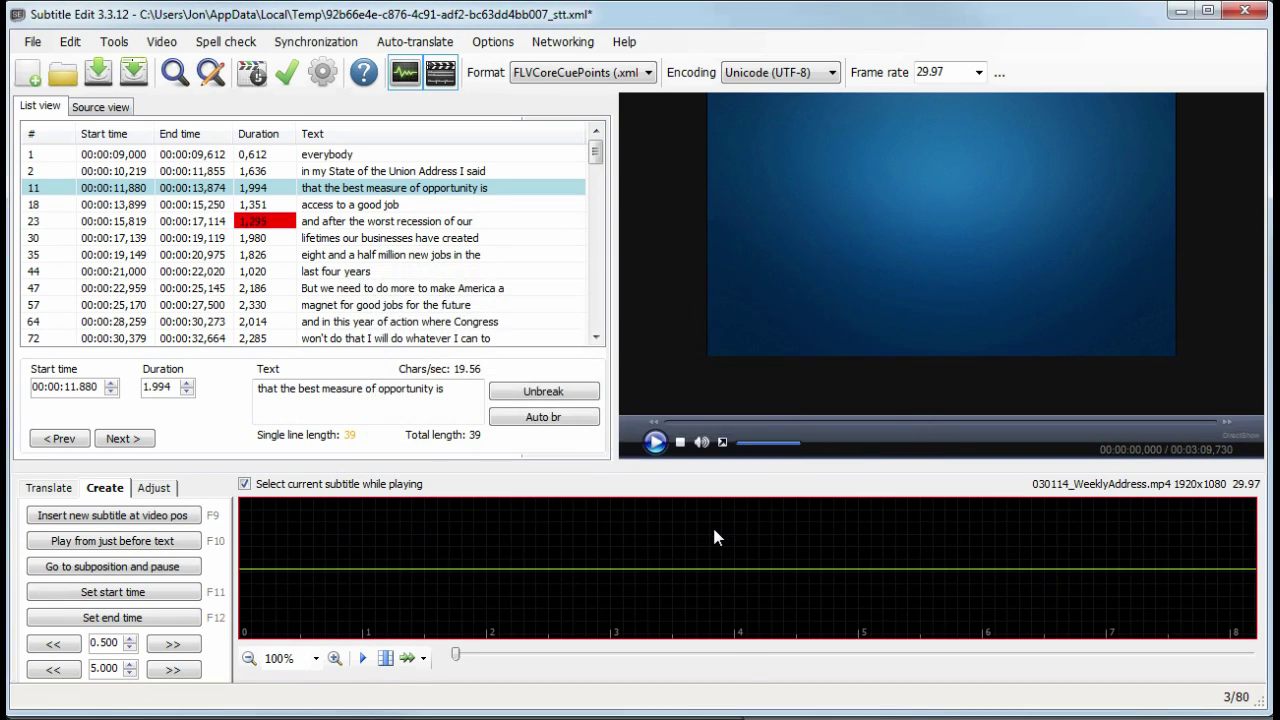
{"action": "left_click", "coordinate": [353, 606]}
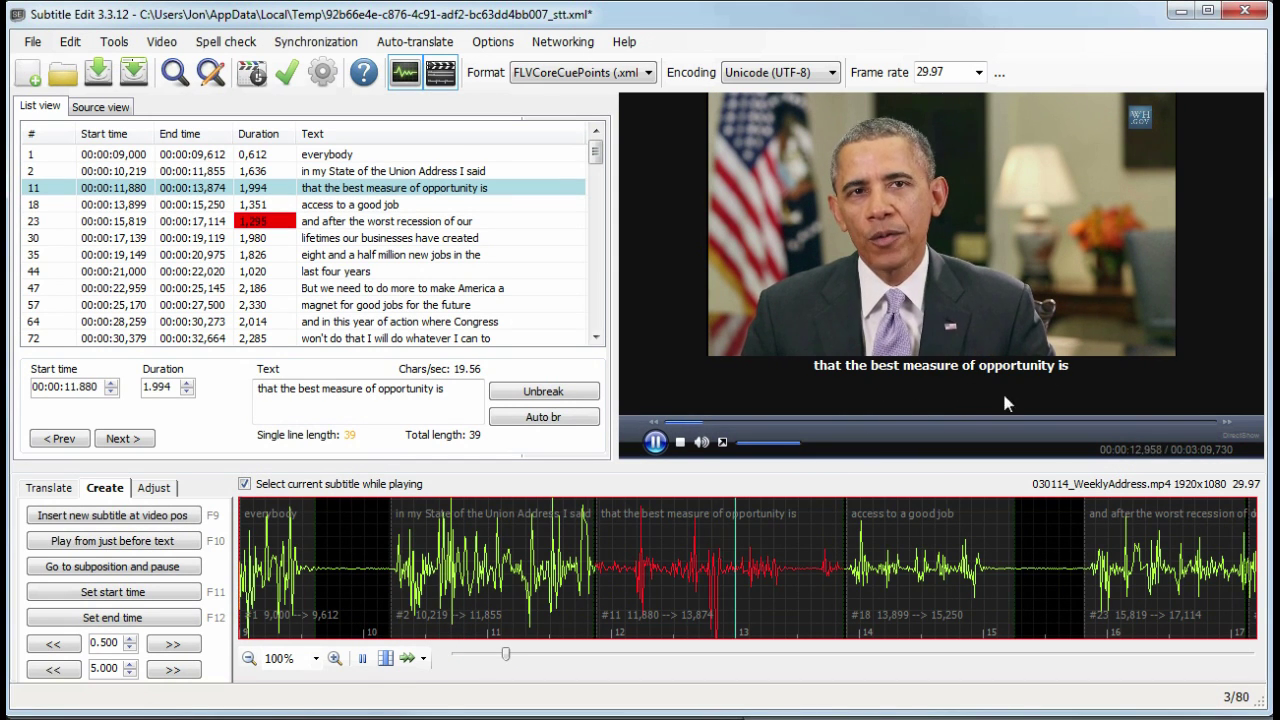
Extend caption ends in the waveform: #18 to 15,818, #23 to 17,138, #44 to 22,958
{"action": "key", "text": "space"}
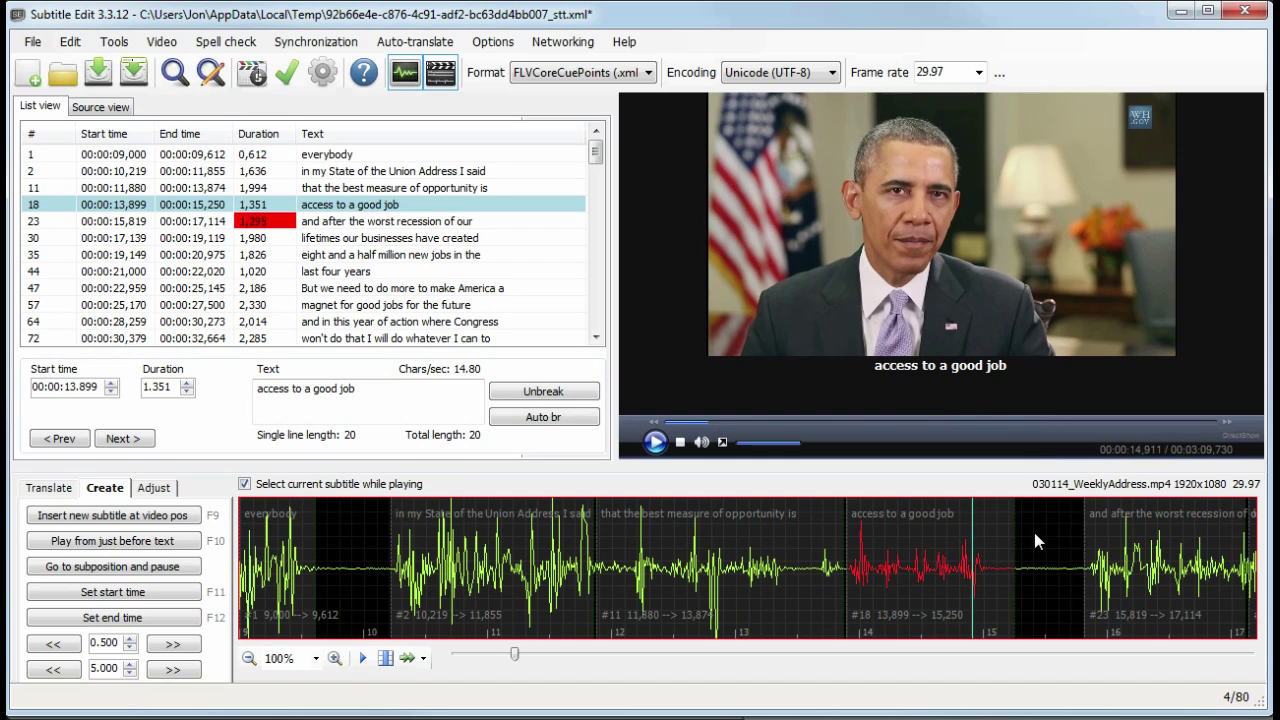
{"action": "left_click_drag", "start_coordinate": [1013, 535], "coordinate": [1086, 536]}
{"action": "key", "text": "space"}
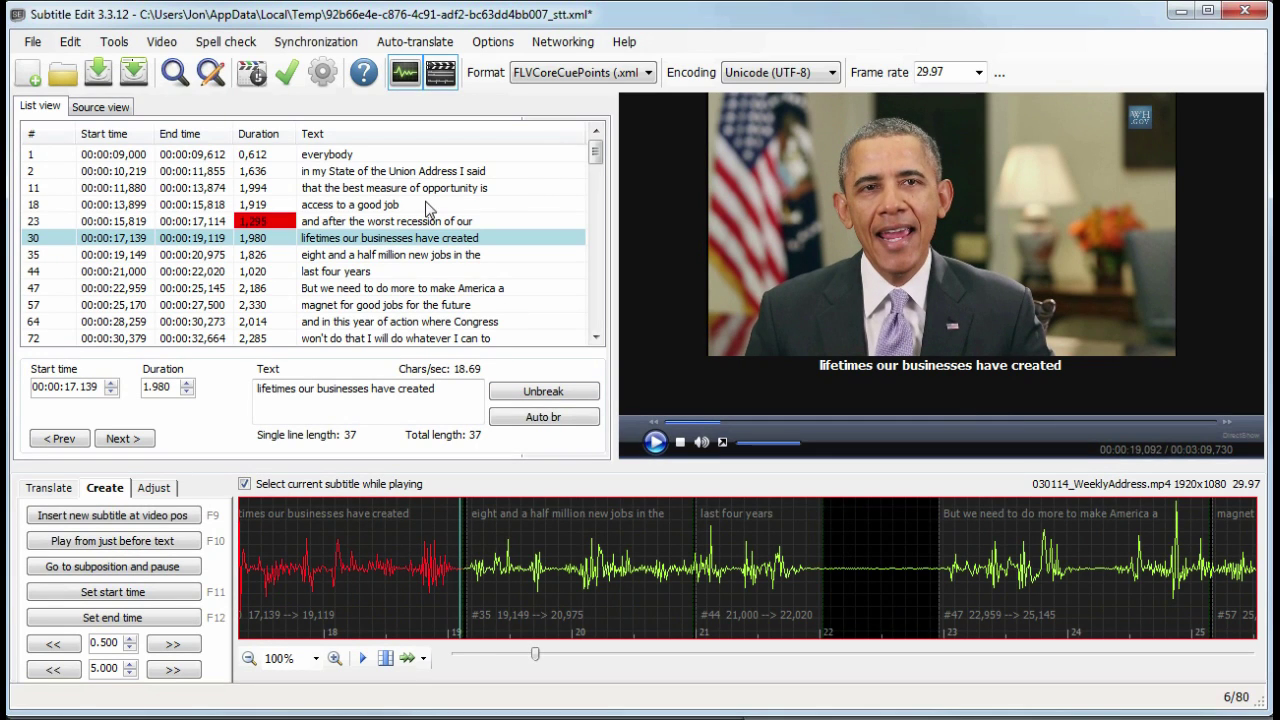
{"action": "left_click", "coordinate": [379, 221]}
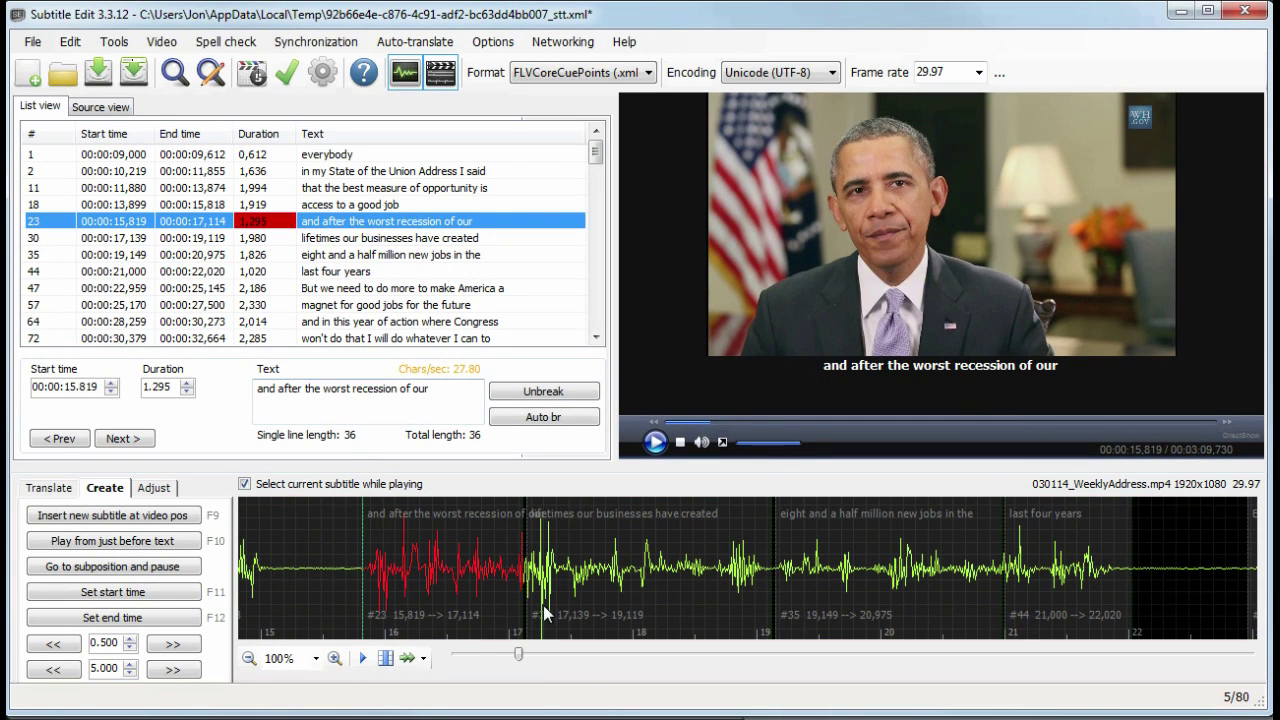
{"action": "left_click_drag", "start_coordinate": [532, 565], "coordinate": [537, 565]}
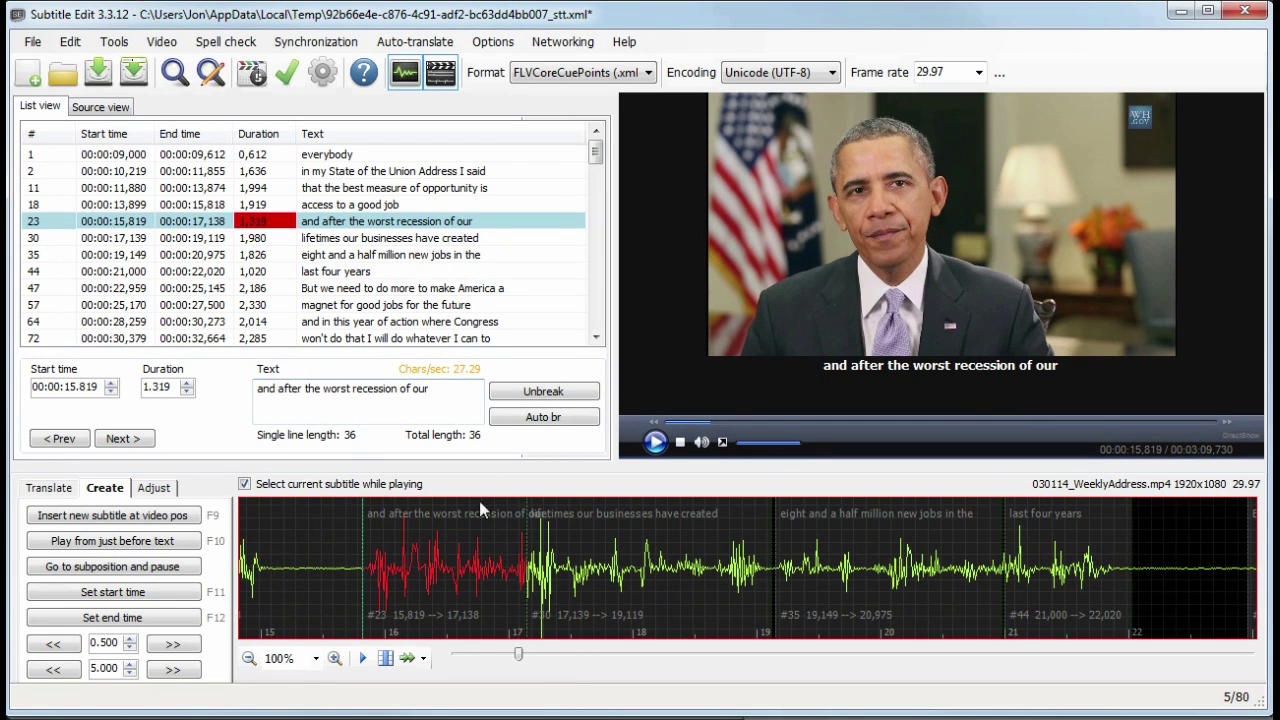
{"action": "left_click_drag", "start_coordinate": [1131, 554], "coordinate": [1255, 555]}
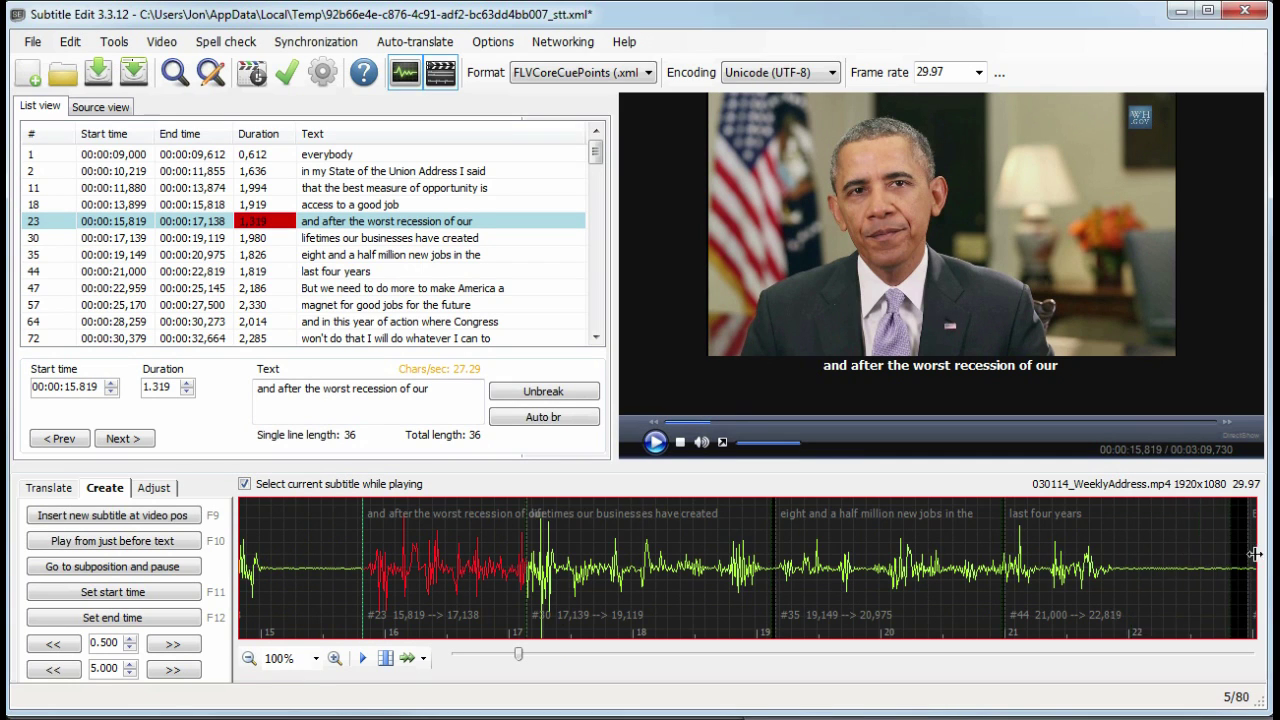
{"action": "left_click", "coordinate": [655, 441]}
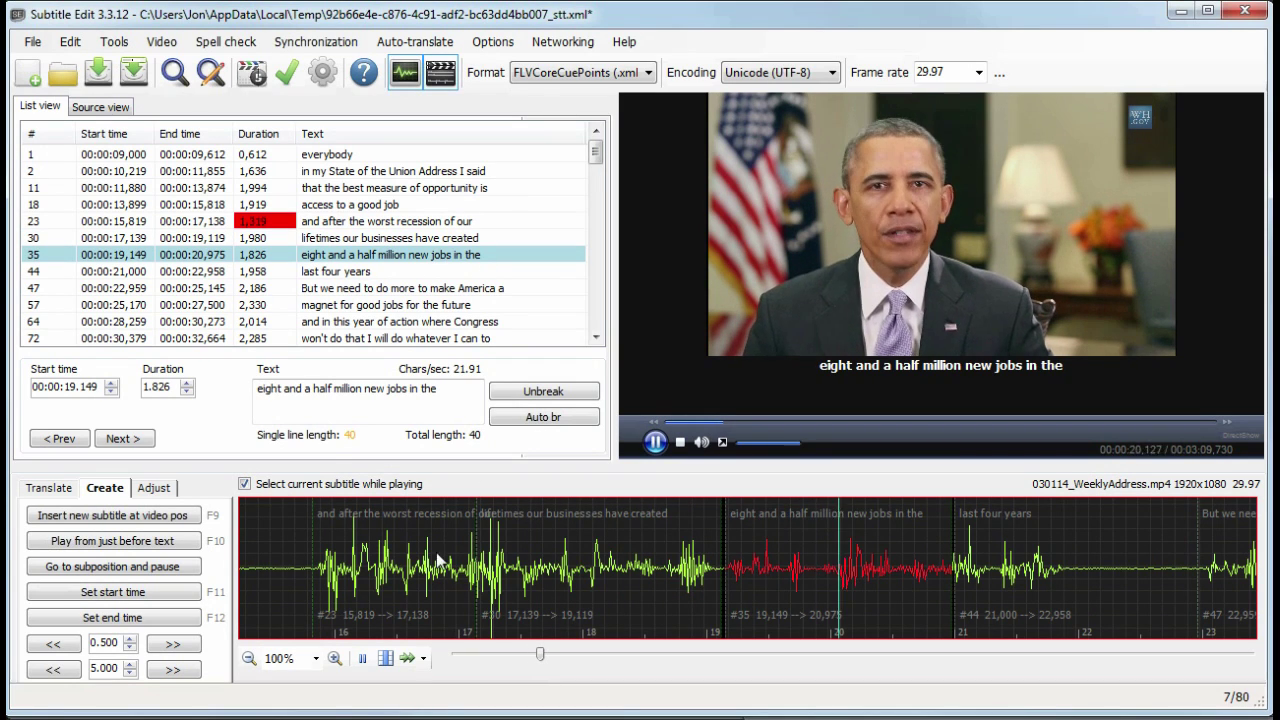
{"action": "key", "text": "space"}
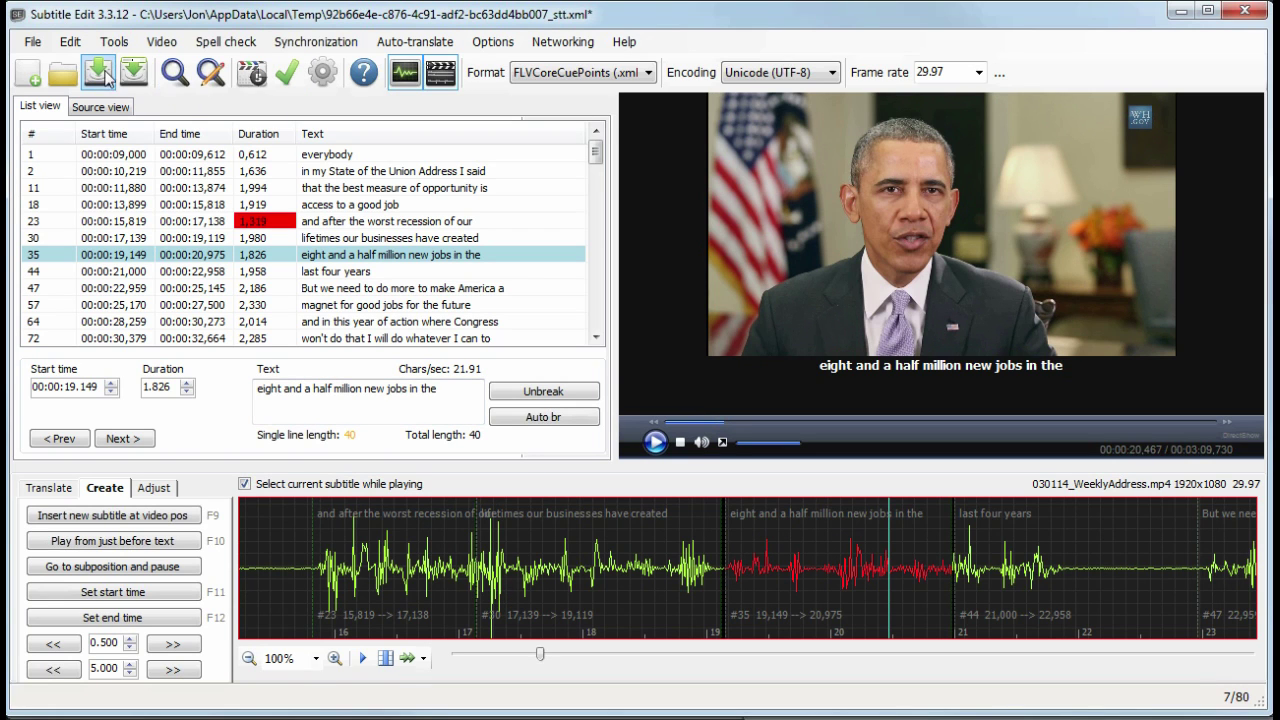
Save the captions in SubRip (*.srt) format as 030114_WeeklyAddress.srt
{"action": "left_click", "coordinate": [141, 76]}
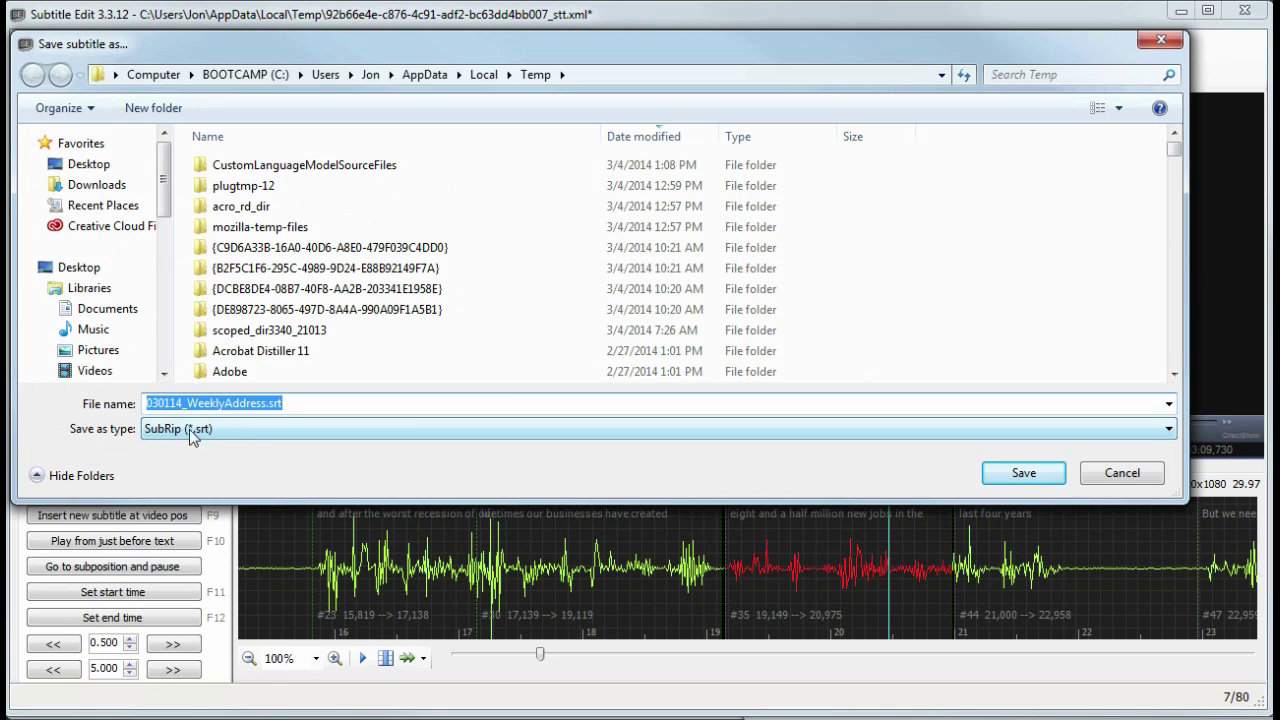
{"action": "left_click", "coordinate": [222, 436]}
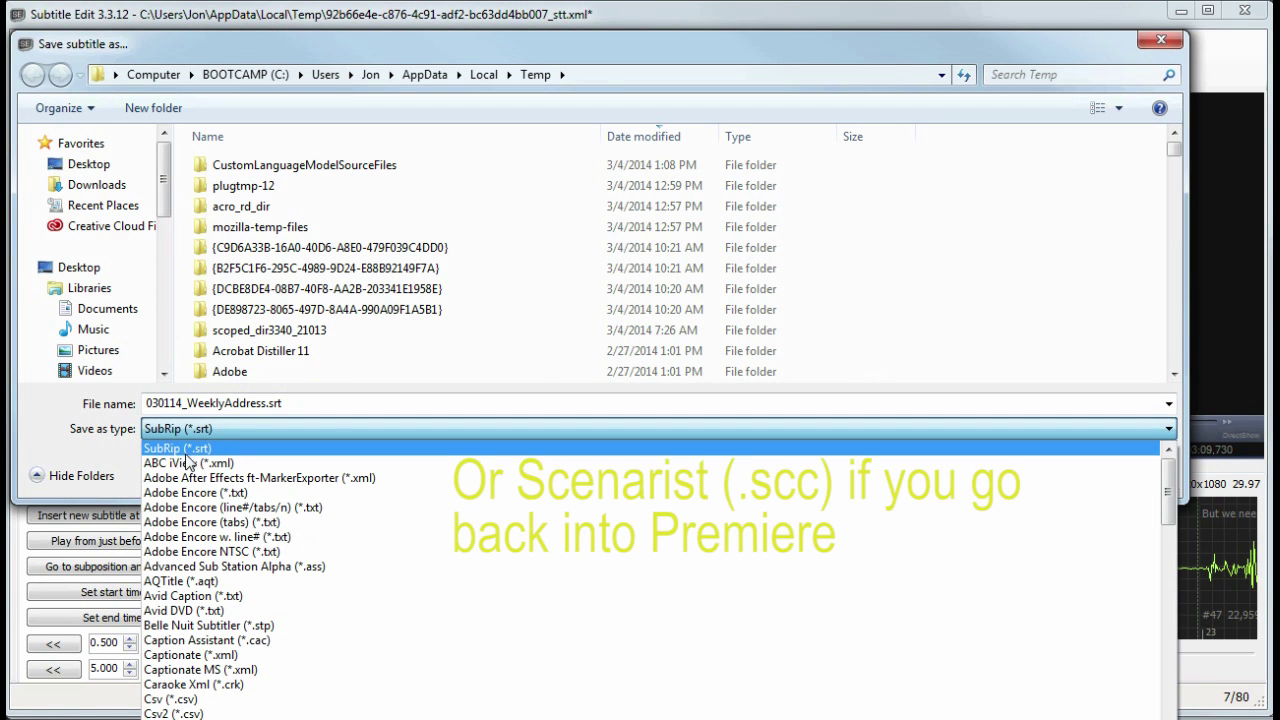
{"action": "scroll", "coordinate": [230, 553], "scroll_direction": "down", "scroll_amount": 1}
{"action": "scroll", "coordinate": [230, 553], "scroll_direction": "down", "scroll_amount": 3}
{"action": "scroll", "coordinate": [230, 560], "scroll_direction": "down", "scroll_amount": 2}
{"action": "scroll", "coordinate": [232, 575], "scroll_direction": "down", "scroll_amount": 3}
{"action": "scroll", "coordinate": [235, 593], "scroll_direction": "down", "scroll_amount": 2}
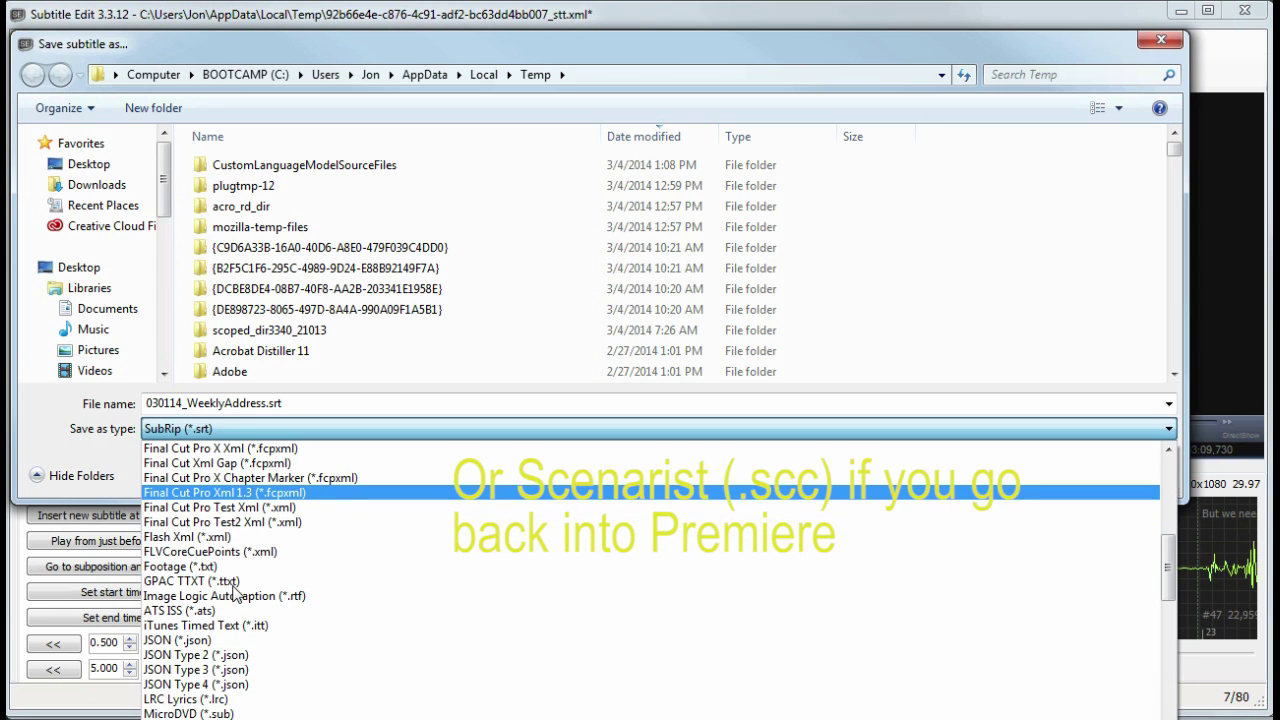
{"action": "scroll", "coordinate": [235, 597], "scroll_direction": "down", "scroll_amount": 2}
{"action": "scroll", "coordinate": [236, 597], "scroll_direction": "down", "scroll_amount": 1}
{"action": "scroll", "coordinate": [237, 597], "scroll_direction": "down", "scroll_amount": 2}
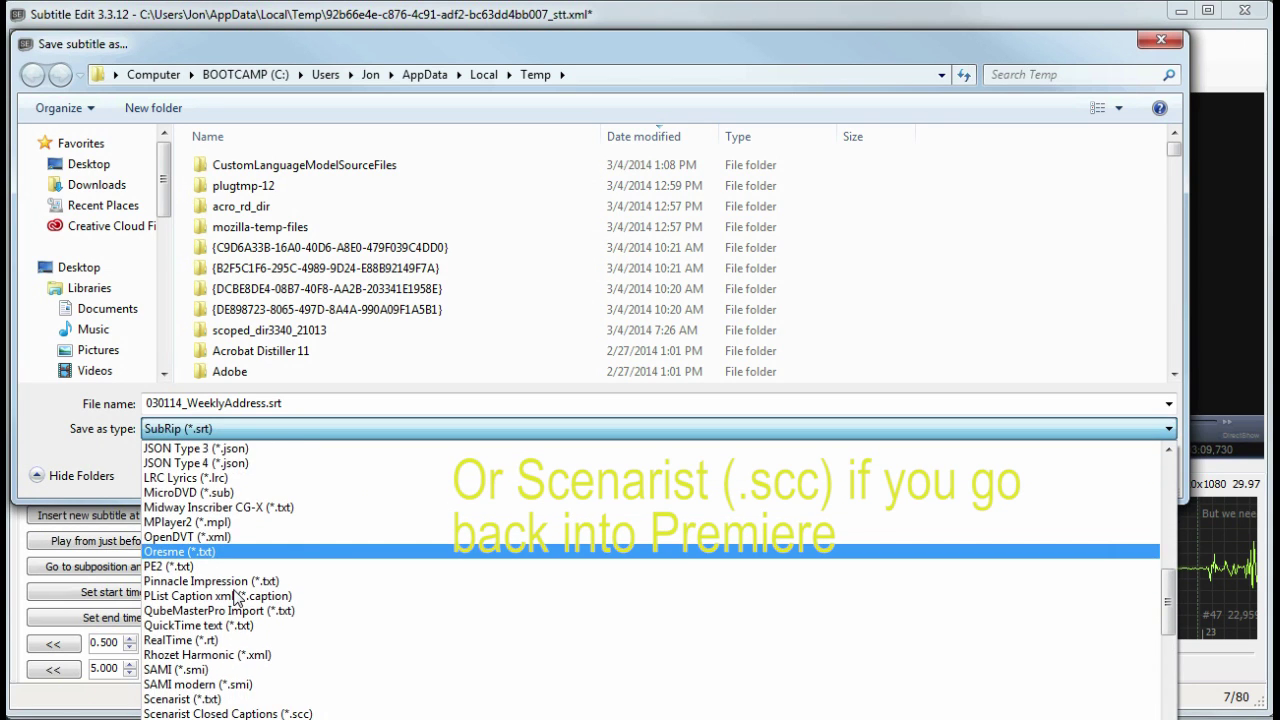
{"action": "scroll", "coordinate": [238, 598], "scroll_direction": "down", "scroll_amount": 1}
{"action": "scroll", "coordinate": [237, 597], "scroll_direction": "down", "scroll_amount": 1}
{"action": "scroll", "coordinate": [230, 597], "scroll_direction": "up", "scroll_amount": 4}
{"action": "scroll", "coordinate": [222, 594], "scroll_direction": "up", "scroll_amount": 2}
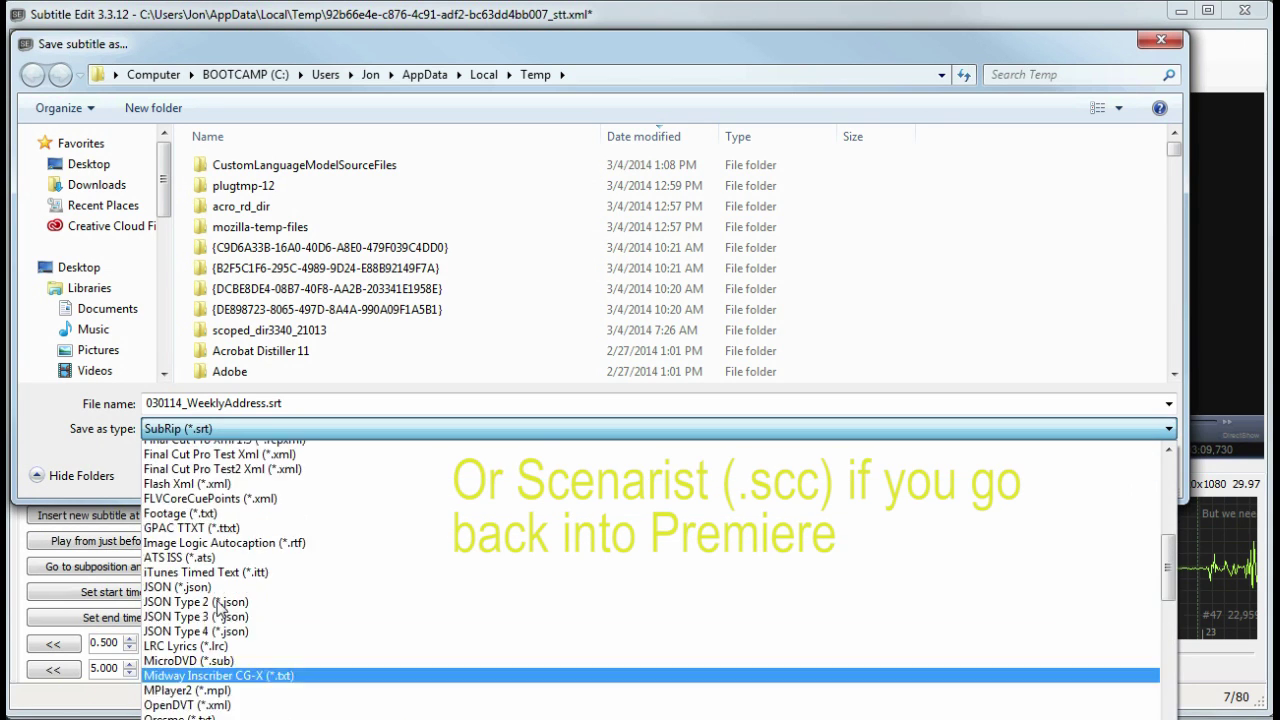
{"action": "scroll", "coordinate": [217, 592], "scroll_direction": "up", "scroll_amount": 1}
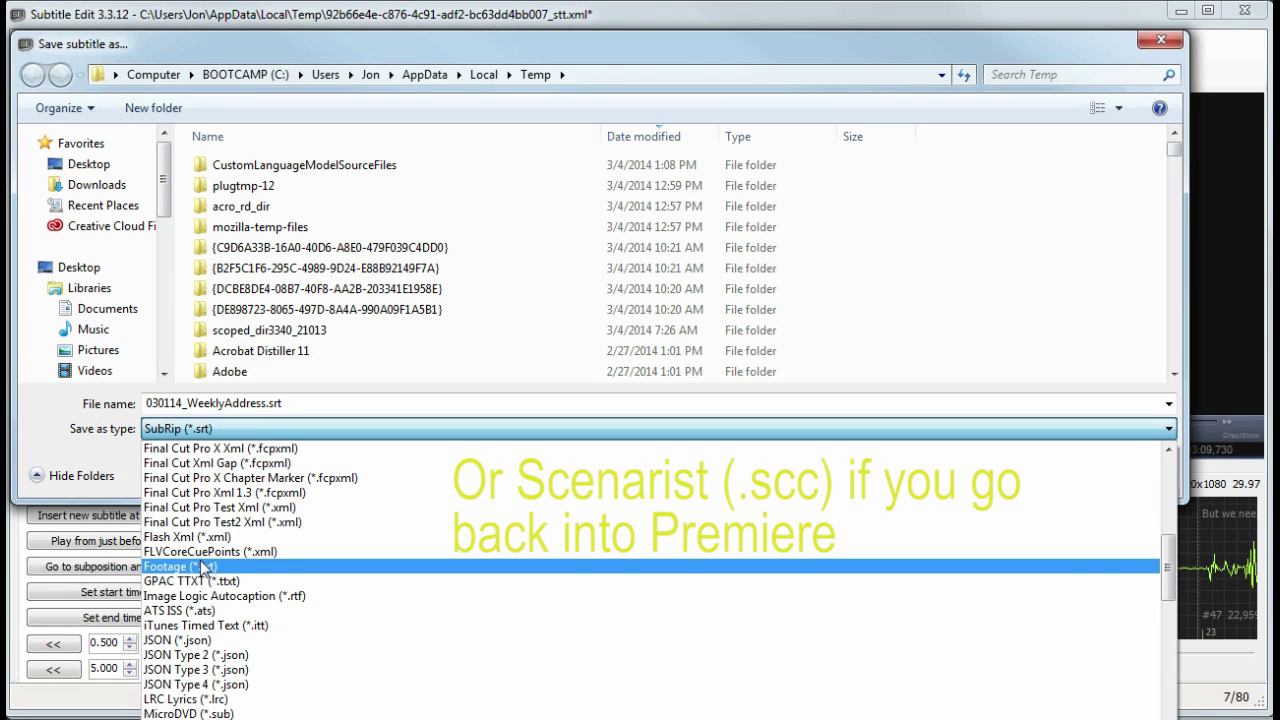
{"action": "scroll", "coordinate": [192, 640], "scroll_direction": "down", "scroll_amount": 1}
{"action": "scroll", "coordinate": [190, 645], "scroll_direction": "down", "scroll_amount": 1}
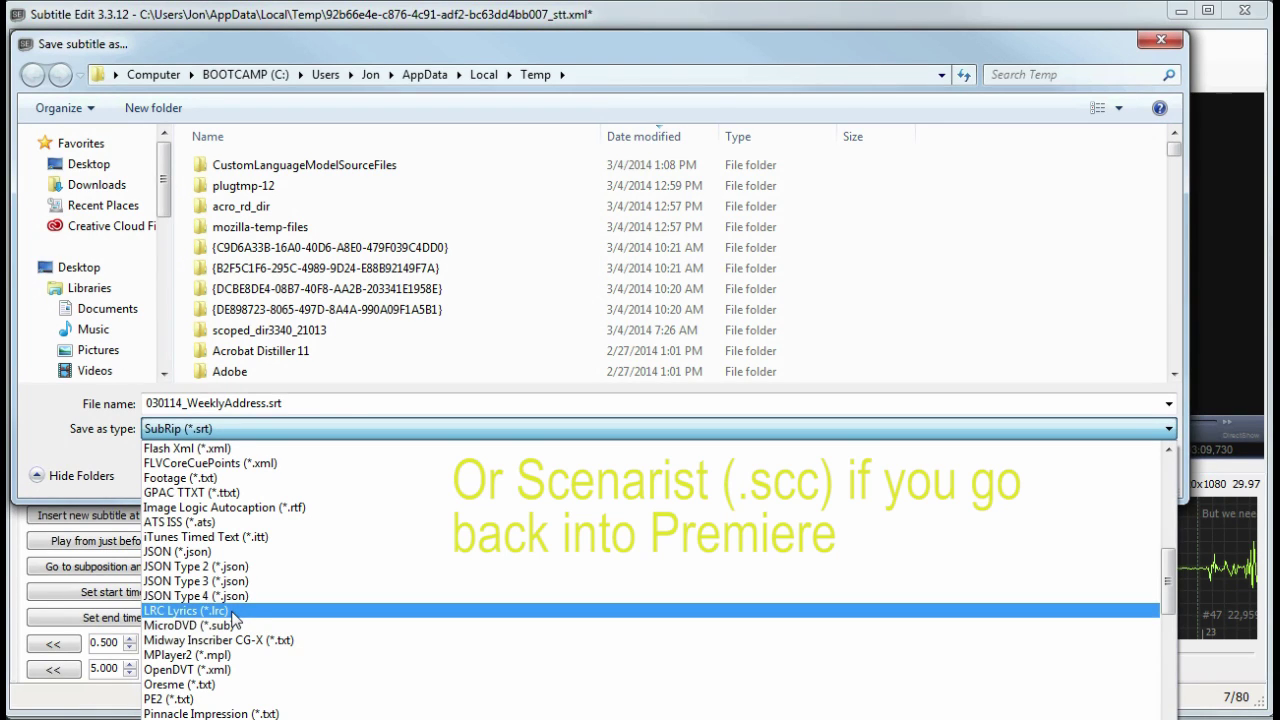
{"action": "scroll", "coordinate": [232, 560], "scroll_direction": "up", "scroll_amount": 10}
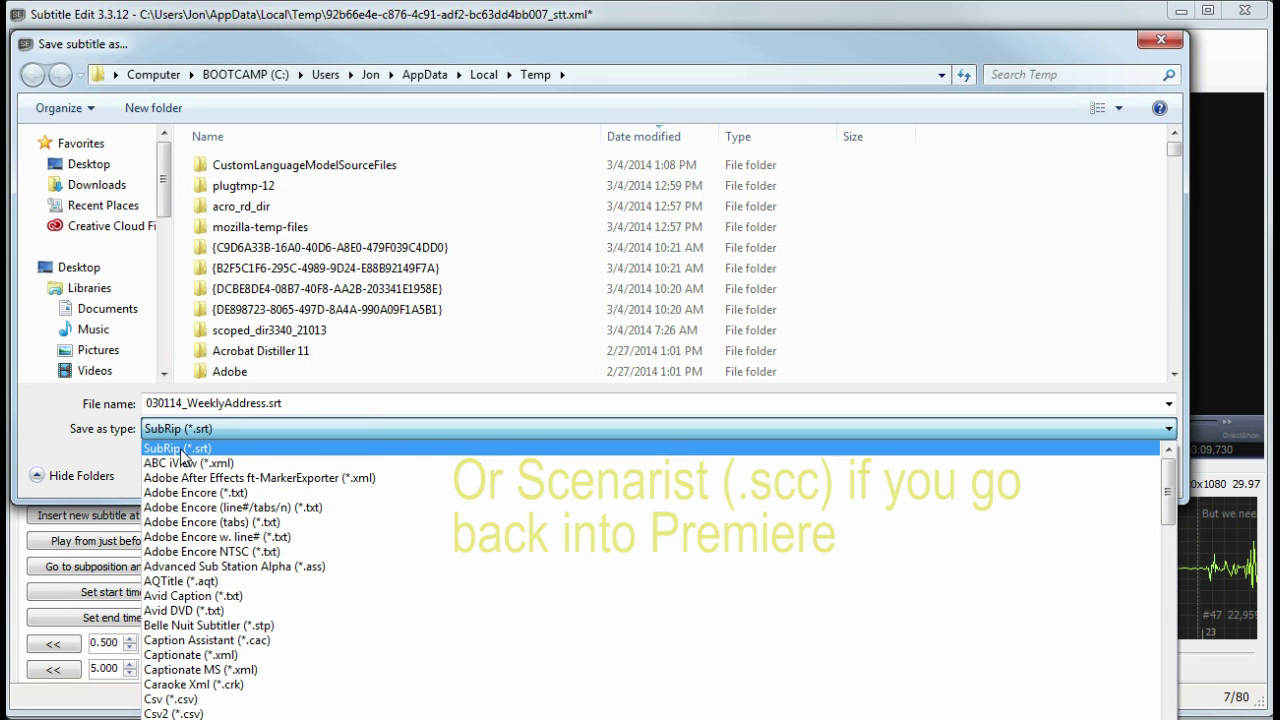
{"action": "left_click", "coordinate": [228, 449]}
{"action": "left_click", "coordinate": [1020, 476]}
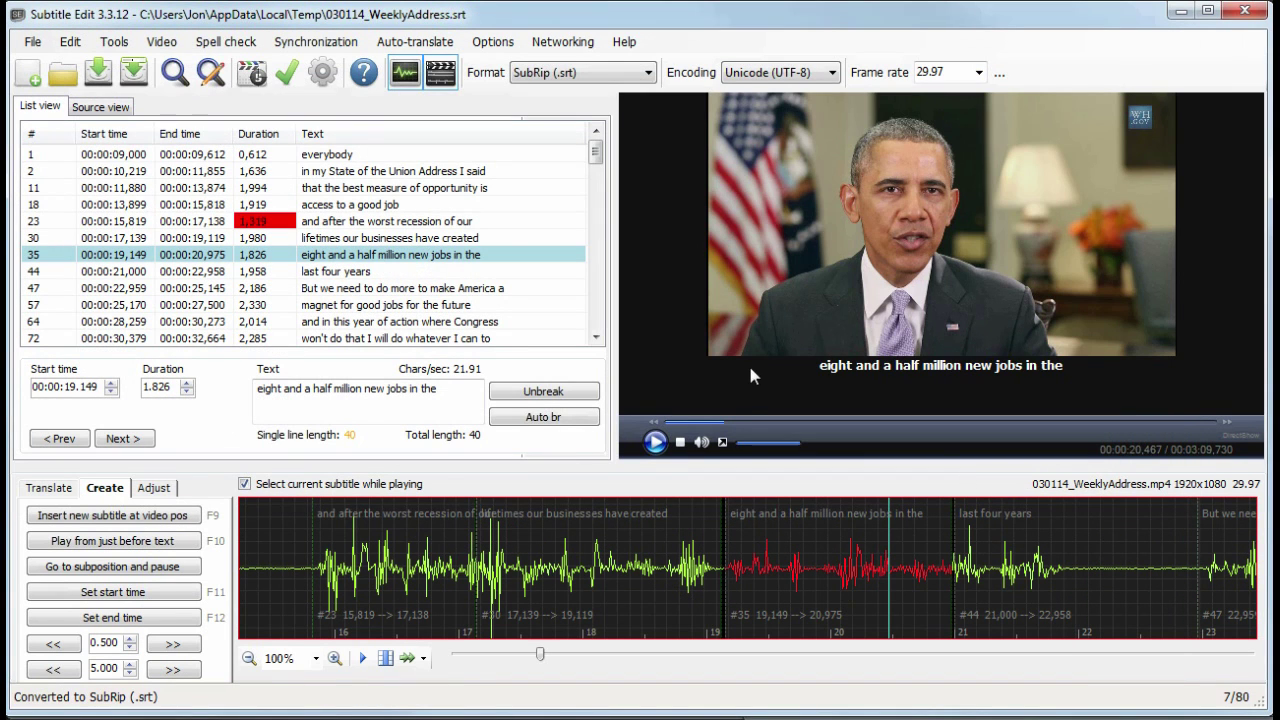